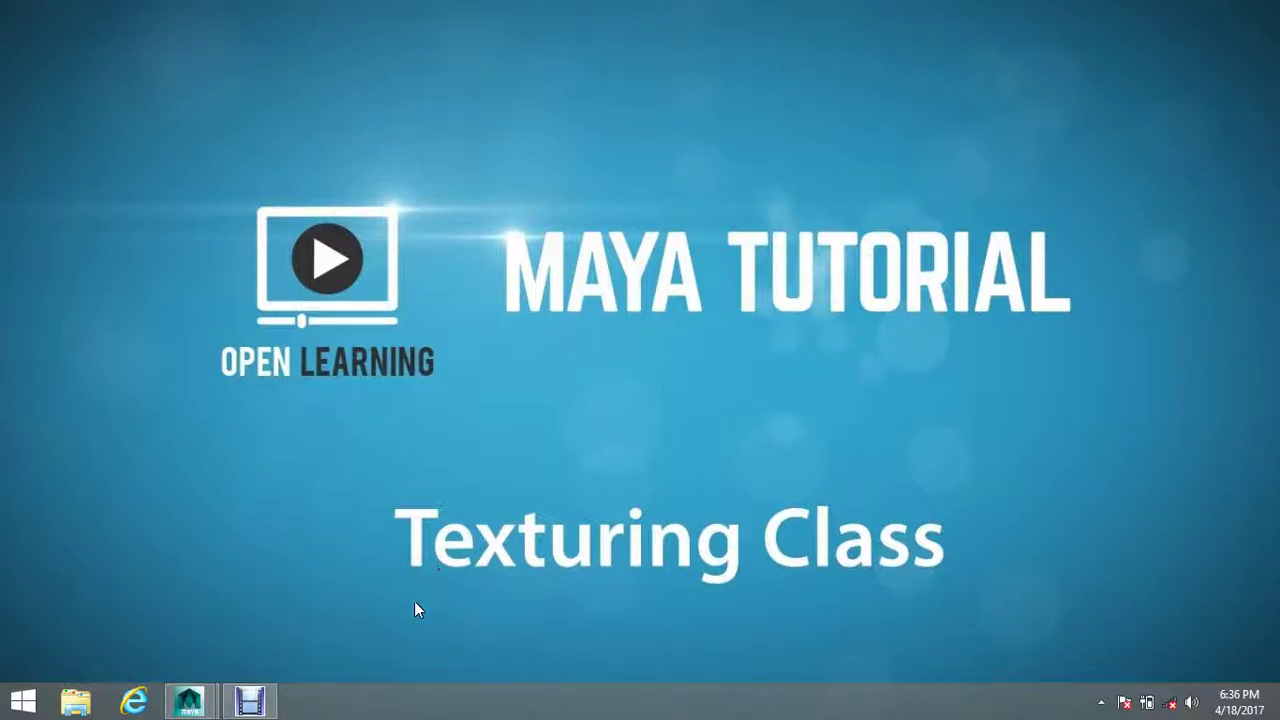
Step: Minimize the Hypershade and Render View to reveal the helmet in the viewport
mouse_move(189, 701)
click(321, 621)
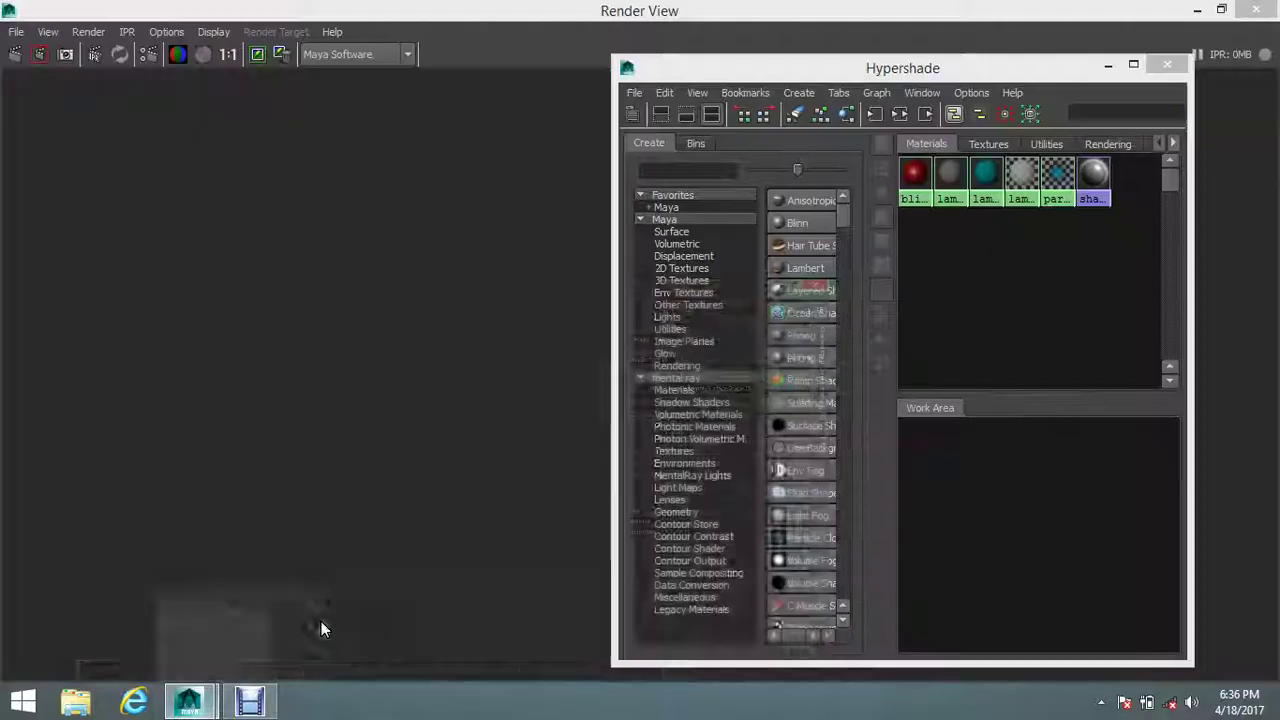
click(1108, 65)
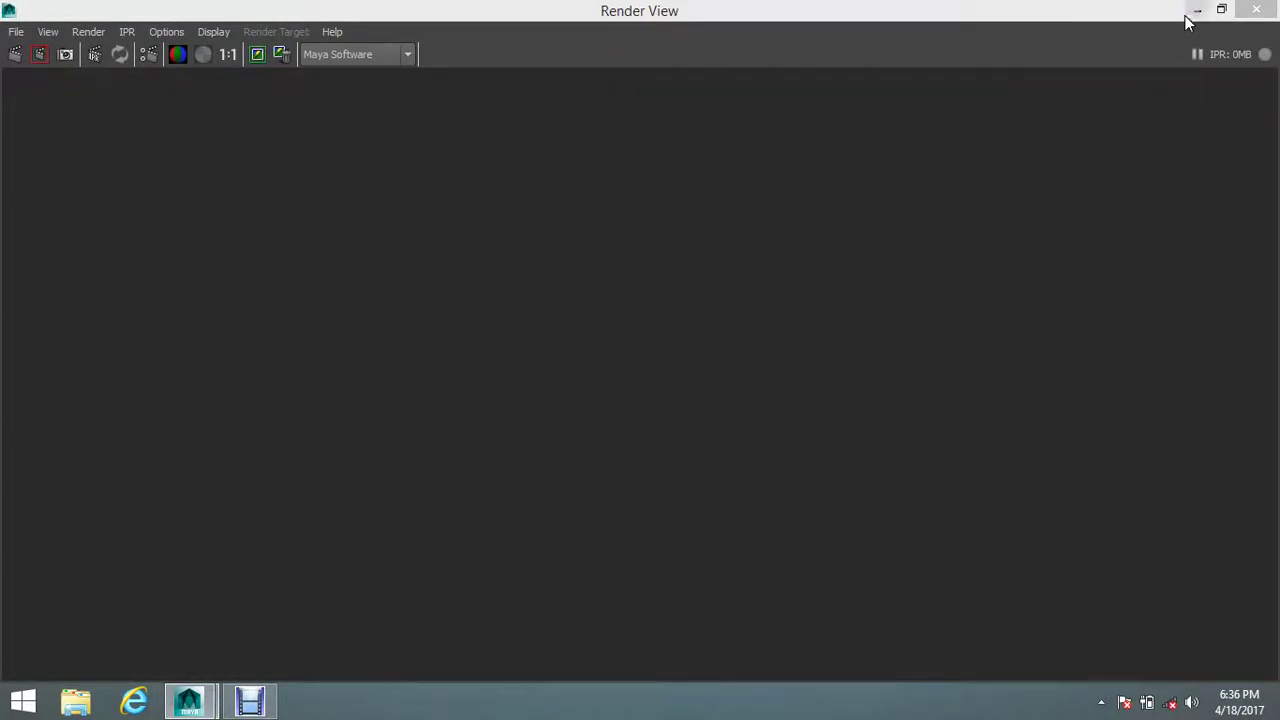
click(1197, 10)
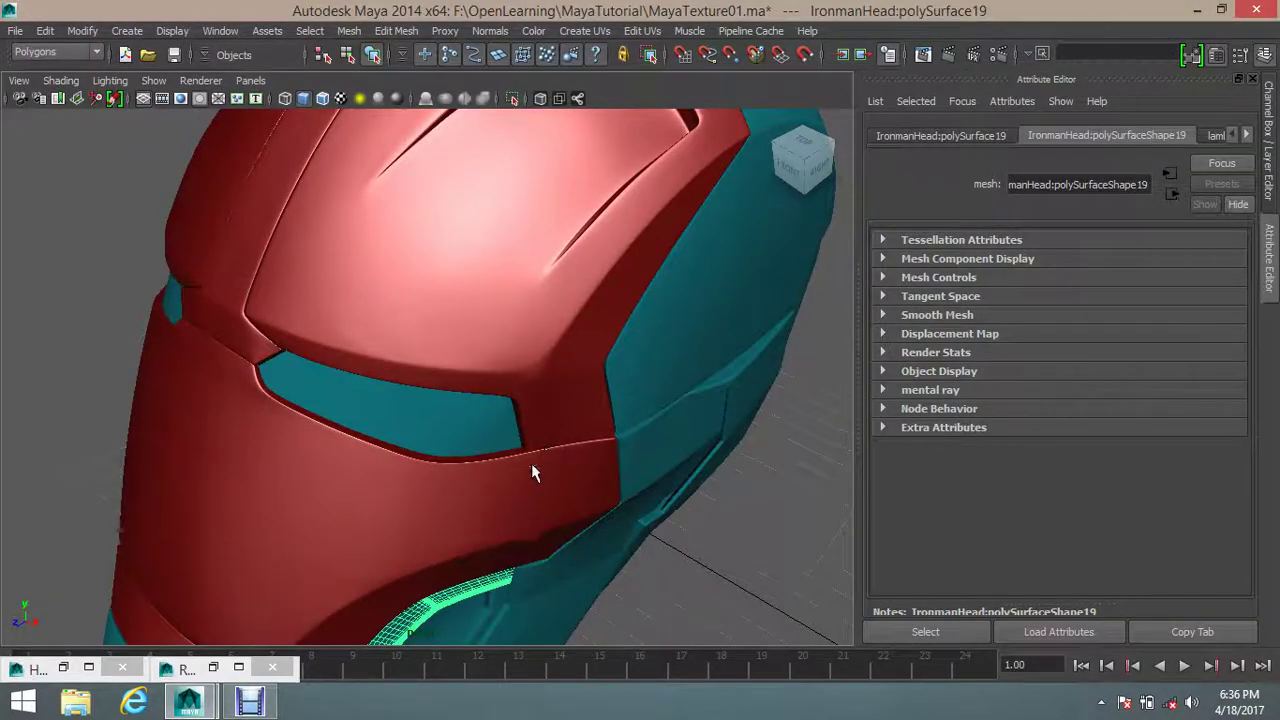
Step: Select the helmet's red faceplate mesh and bring the Hypershade back in front
mouse_move(539, 476)
alt+mouse_down()
mouse_move(543, 457)
mouse_move(640, 480)
mouse_move(571, 526)
mouse_move(476, 311)
alt+mouse_up()
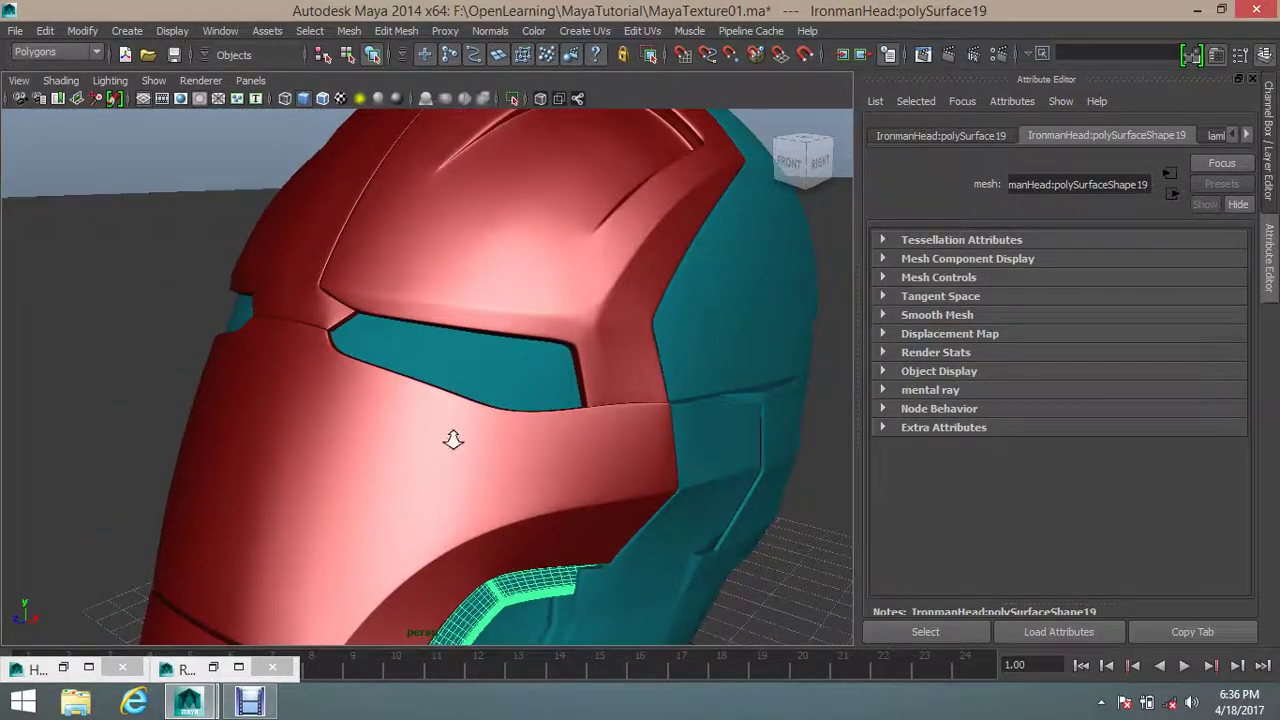
scroll(449, 437, down, 5)
mouse_move(449, 437)
alt+mouse_down()
mouse_move(498, 443)
mouse_move(434, 457)
alt+mouse_up()
scroll(614, 477, up, 3)
scroll(577, 468, up, 3)
alt+drag(577, 468, 543, 449)
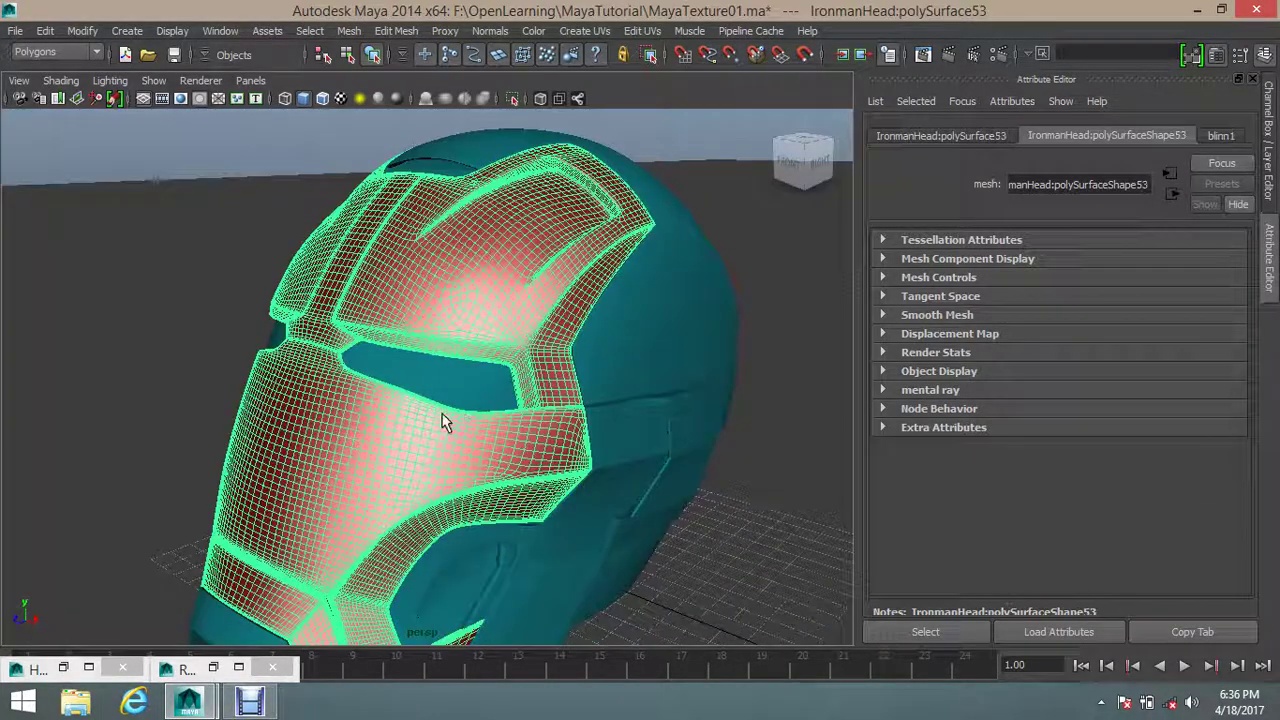
mouse_move(443, 423)
alt+mouse_down()
mouse_move(486, 428)
mouse_move(407, 541)
alt+mouse_up()
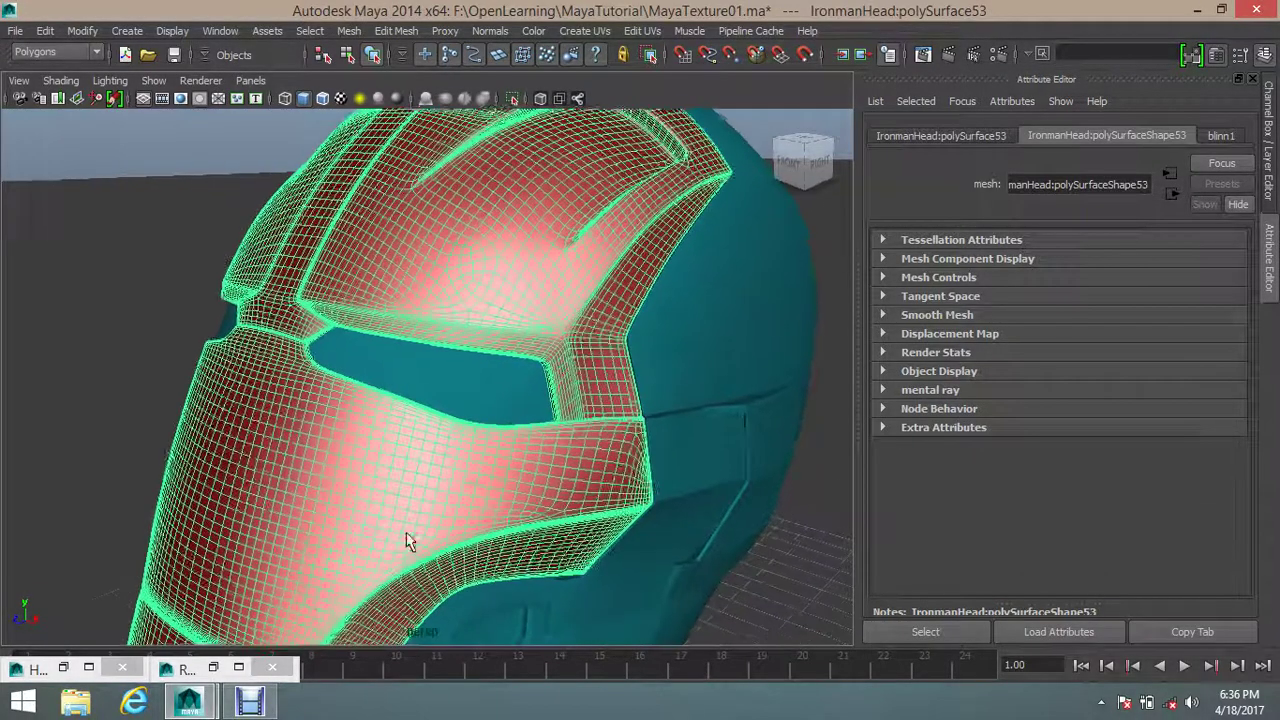
click(63, 667)
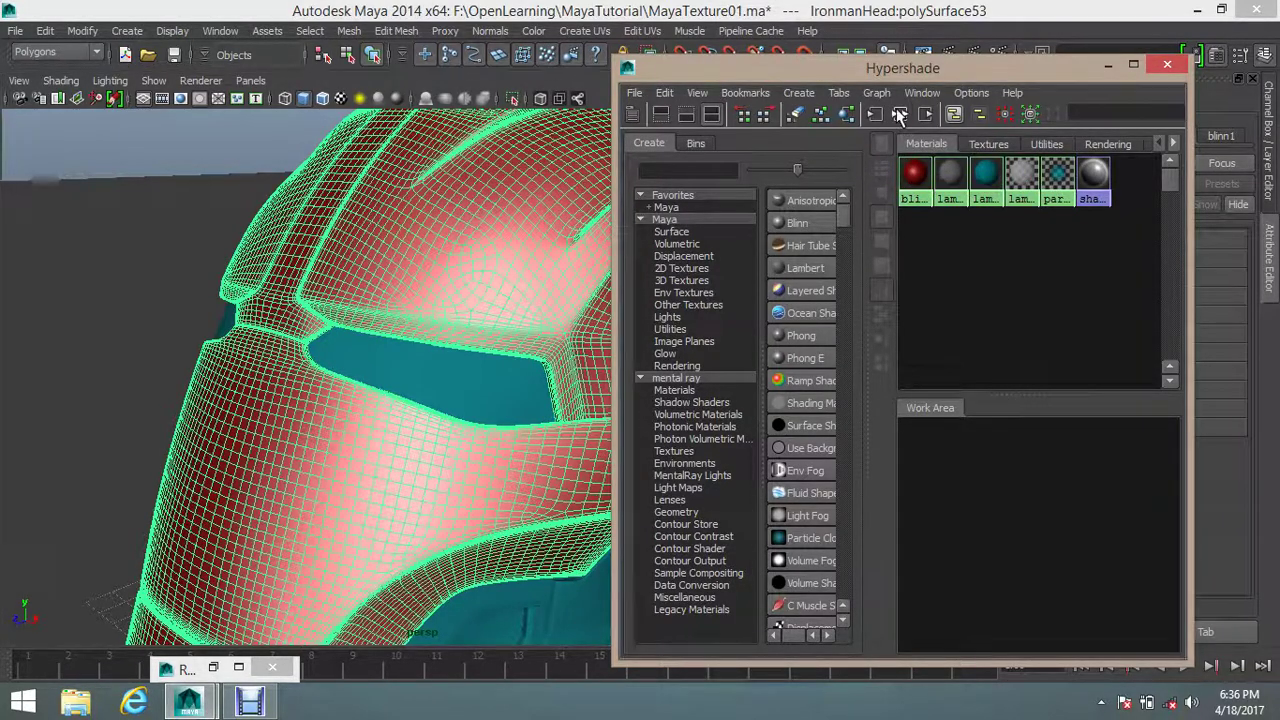
Step: Graph the faceplate's blinn1 material feeding blinn1SG and show its attributes
click(914, 175)
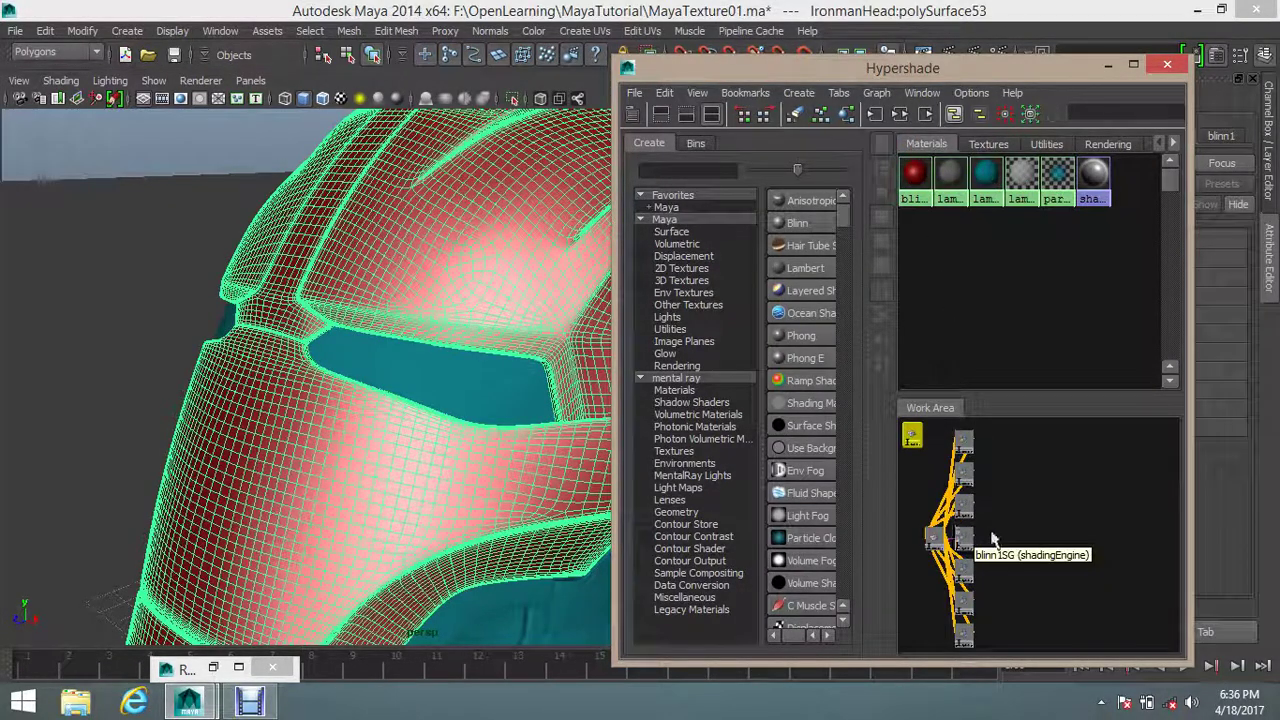
click(930, 182)
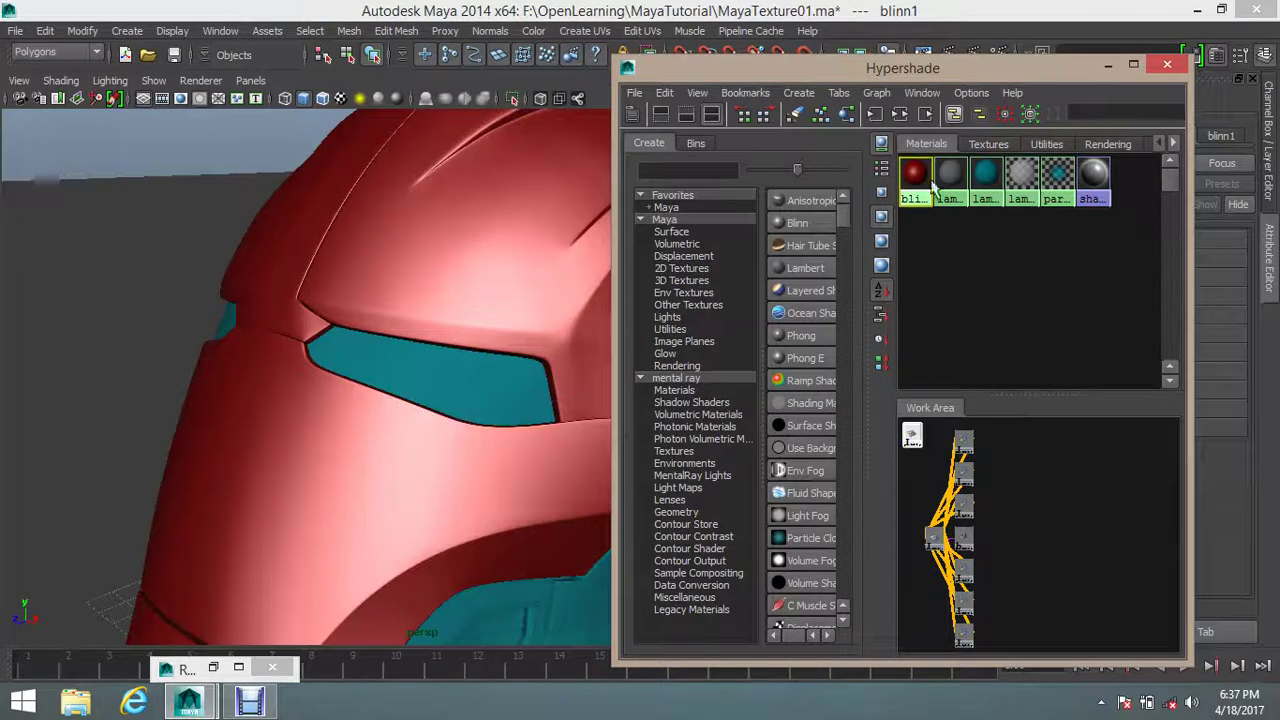
click(900, 114)
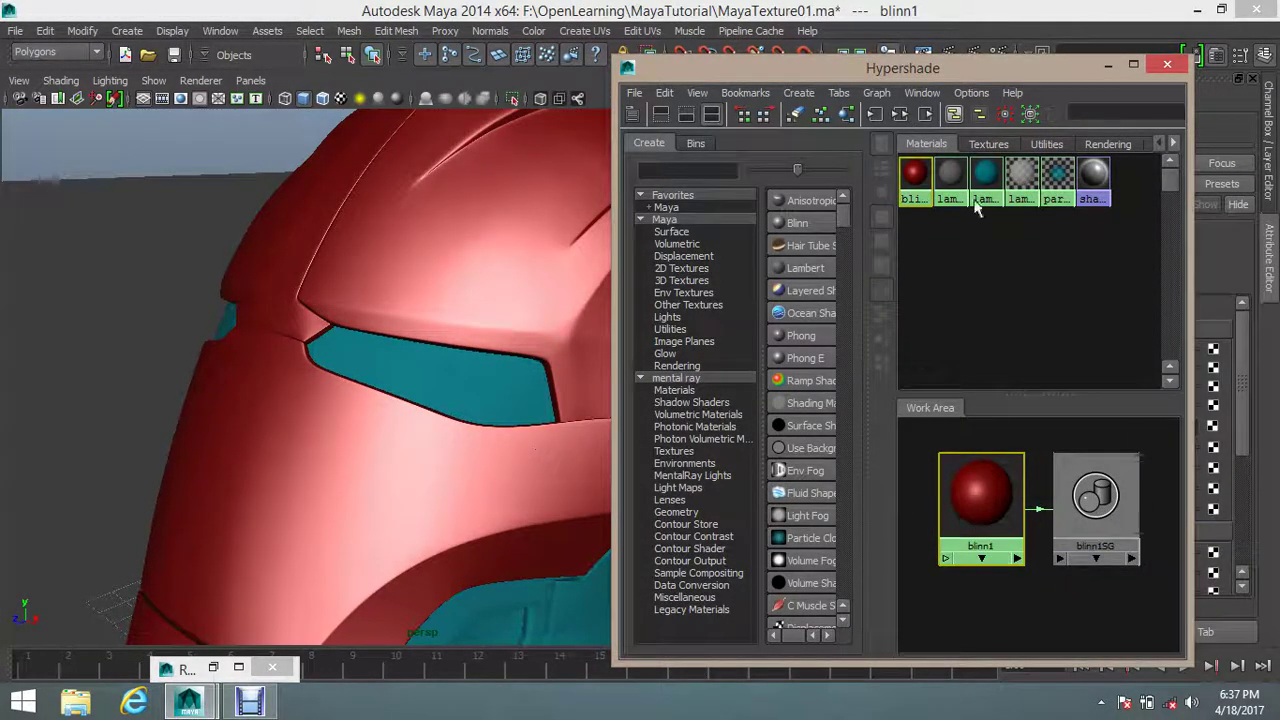
drag(1051, 75, 775, 42)
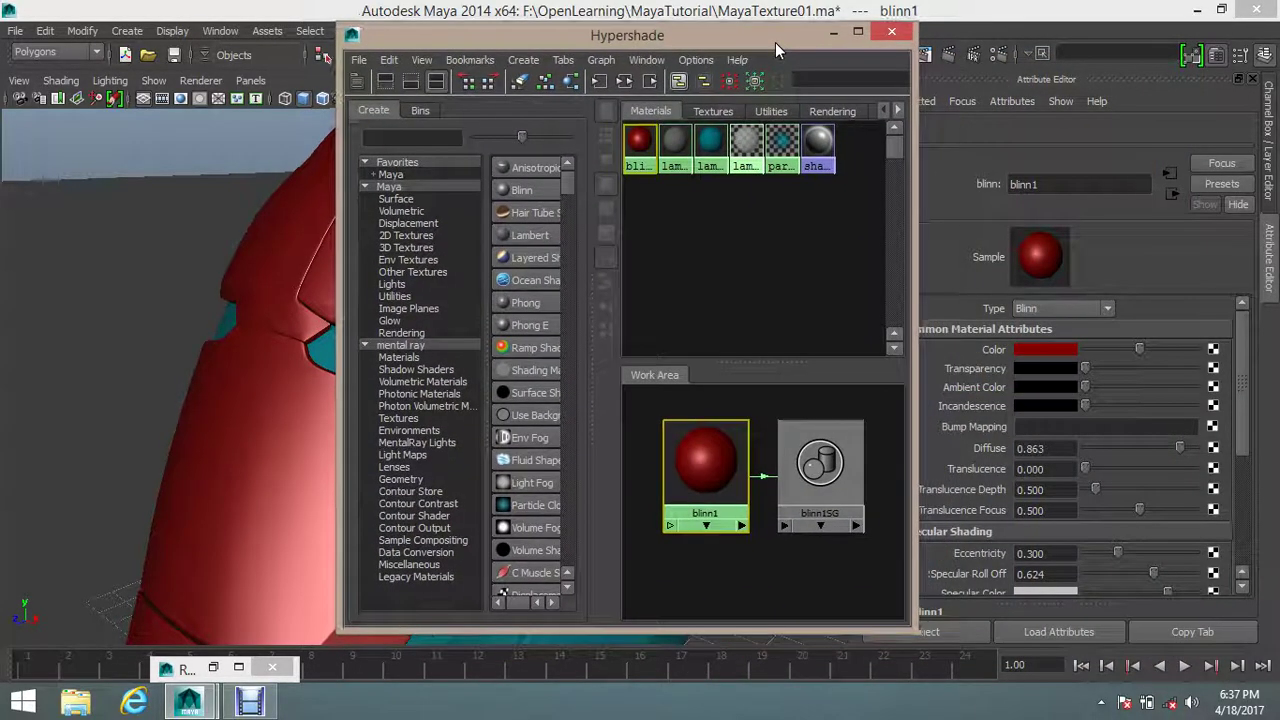
Step: Connect a Fractal 2D texture to blinn1's Bump Mapping, creating bump2d1
click(985, 436)
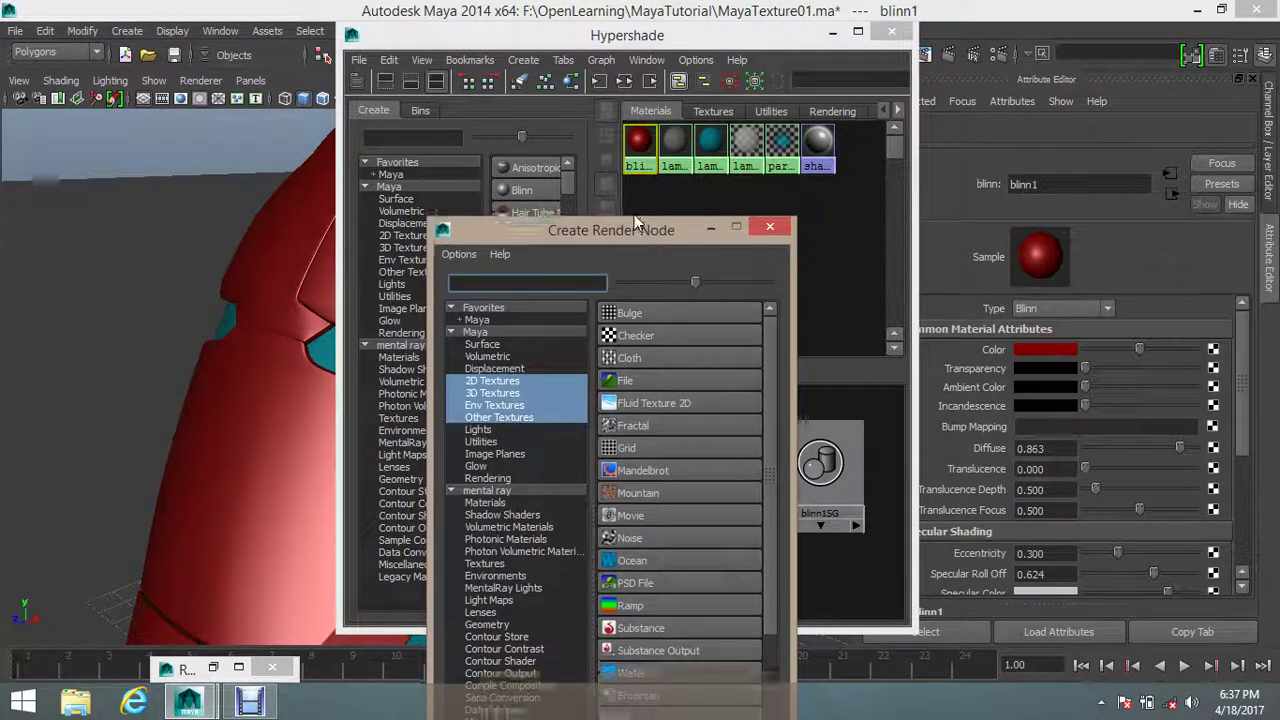
drag(636, 221, 608, 72)
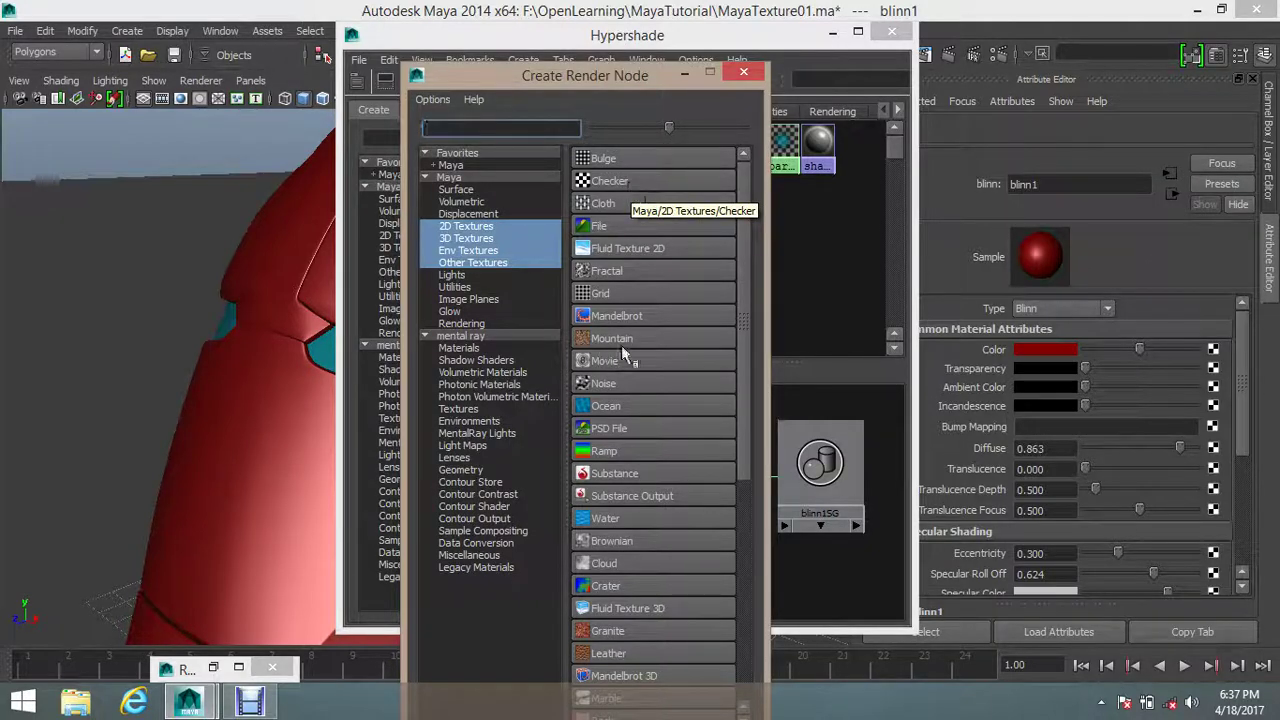
click(600, 270)
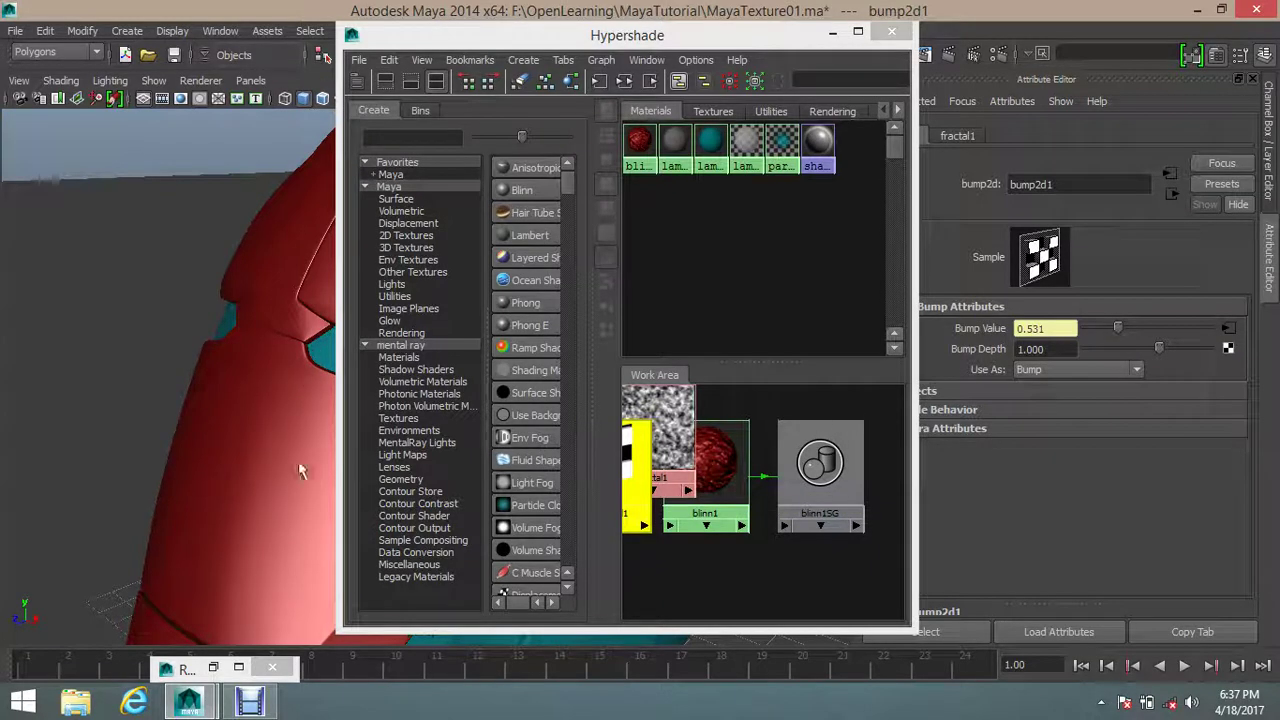
Step: Graph blinn1's full network from place2dTexture through fractal1 and bump2d1 to blinn1SG
click(733, 505)
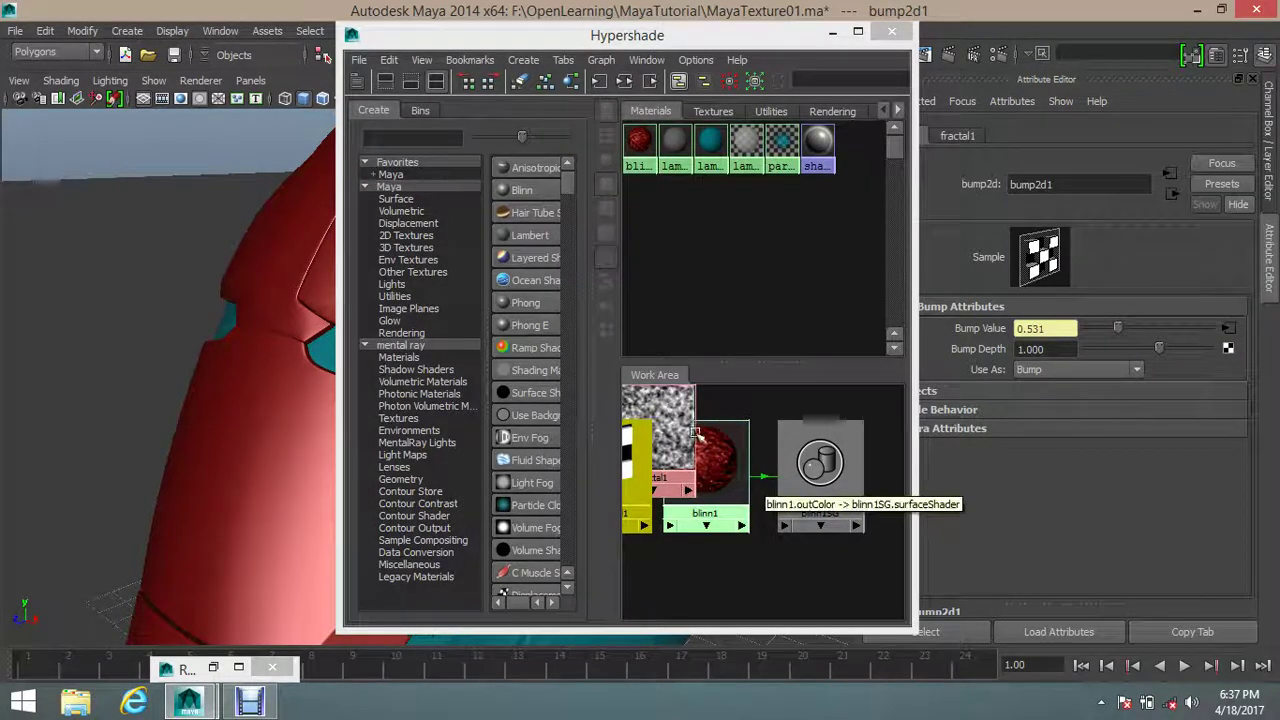
click(353, 83)
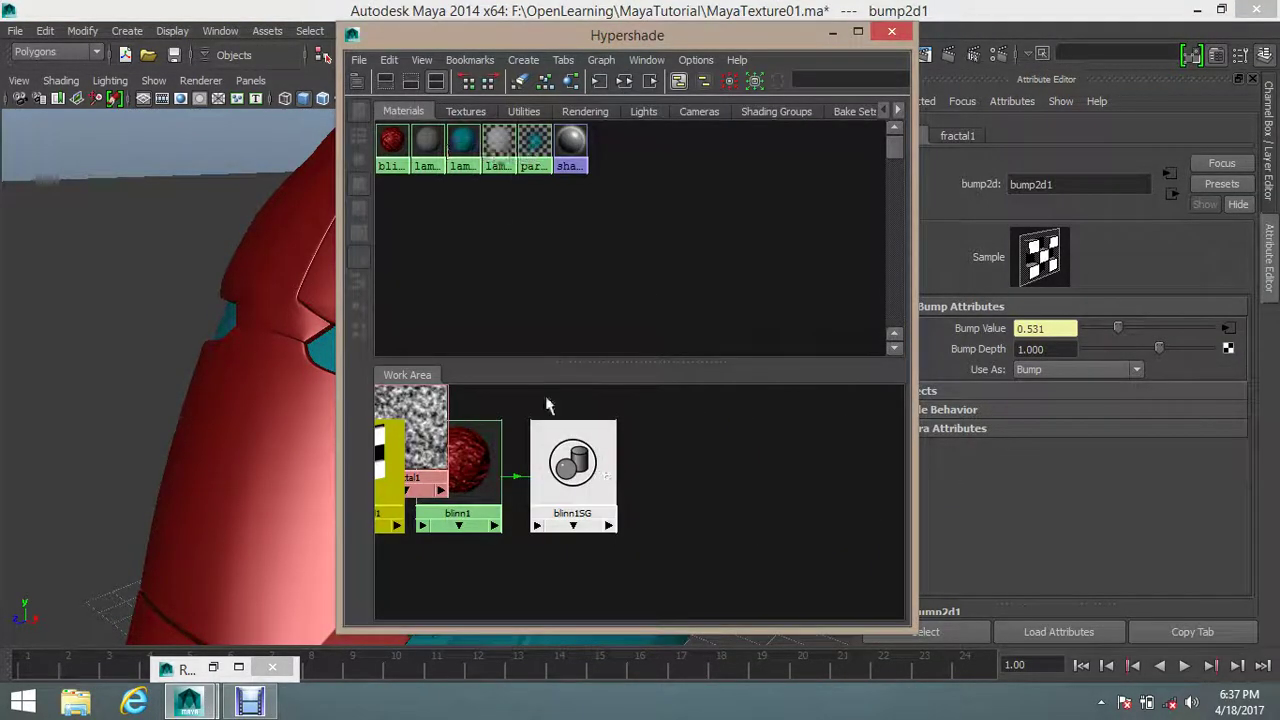
click(470, 462)
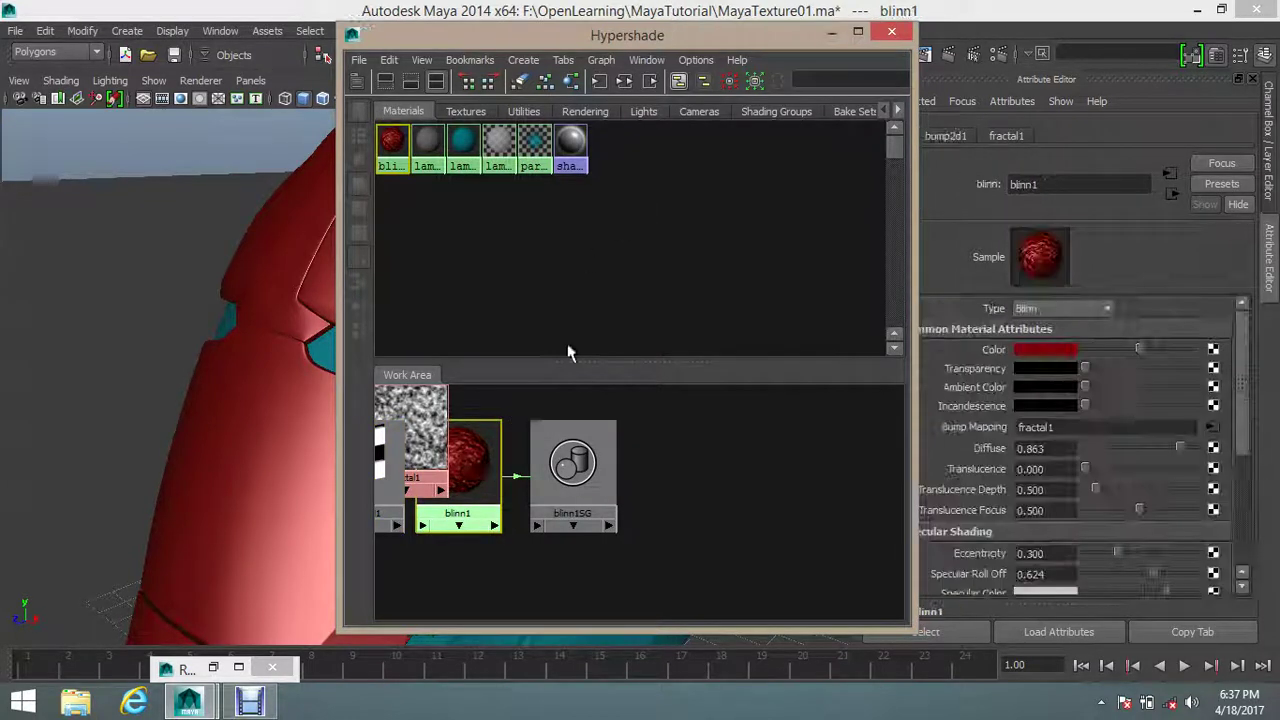
click(623, 81)
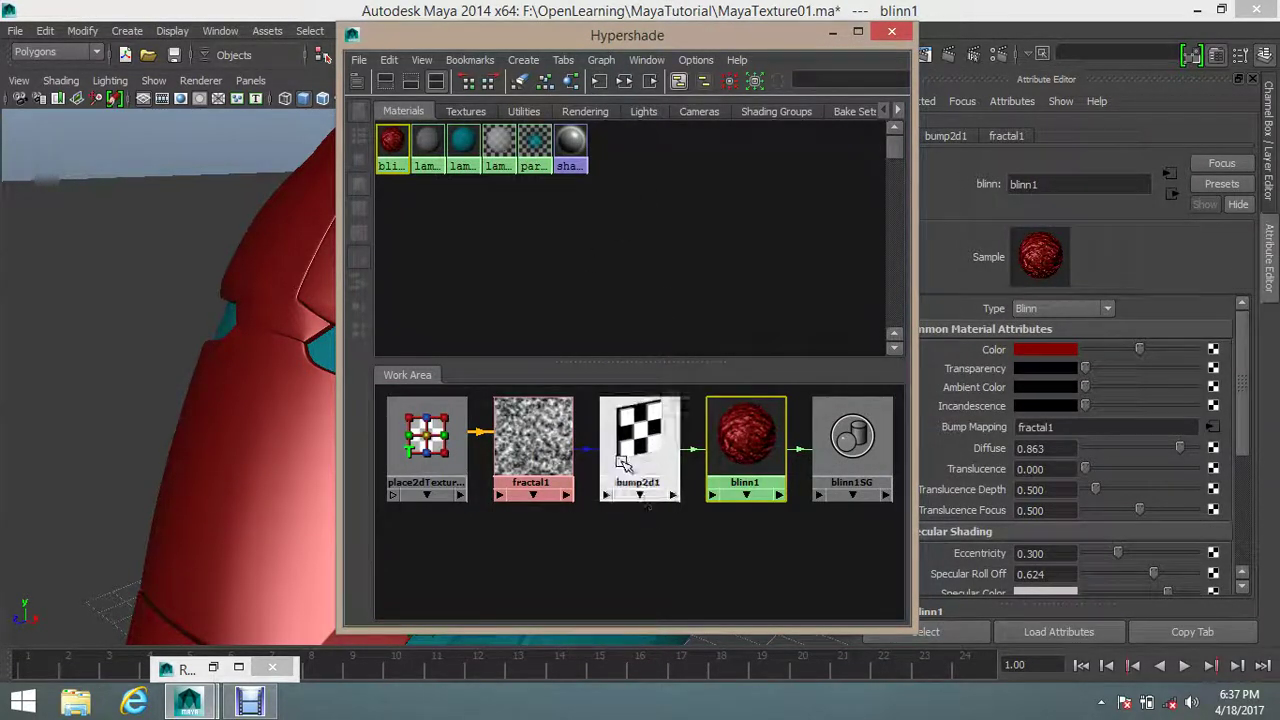
drag(649, 436, 652, 500)
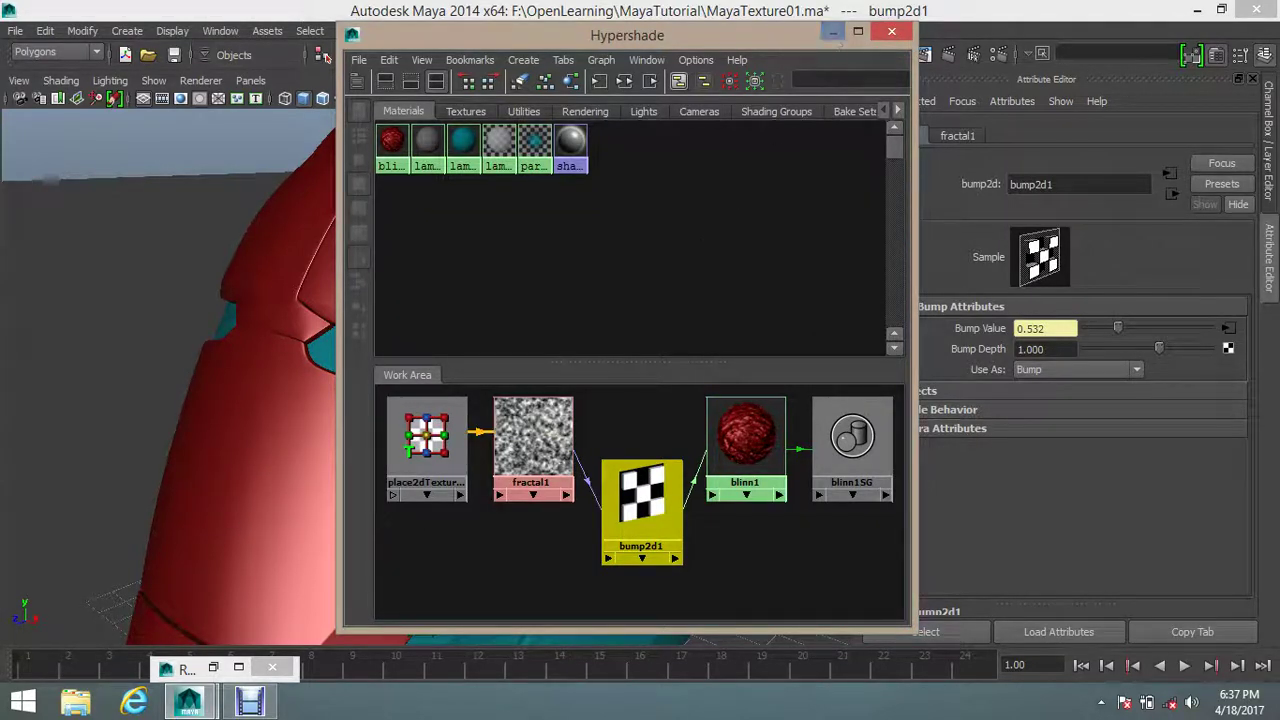
drag(768, 38, 1032, 107)
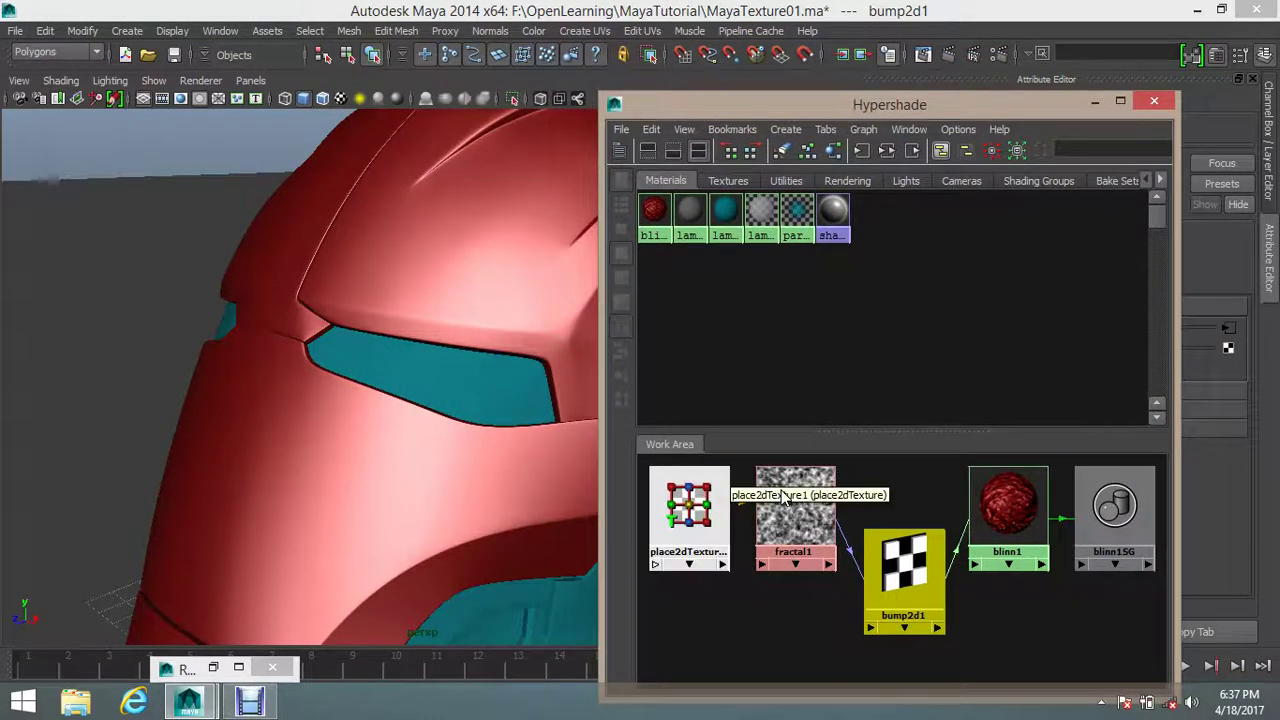
Step: Minimize the Hypershade, adjust the helmet view, and bring up the Render View
click(1095, 105)
scroll(575, 365, down, 5)
mouse_move(575, 370)
alt+mouse_down()
mouse_move(497, 410)
mouse_move(566, 400)
mouse_move(554, 410)
alt+mouse_up()
scroll(497, 410, up, 3)
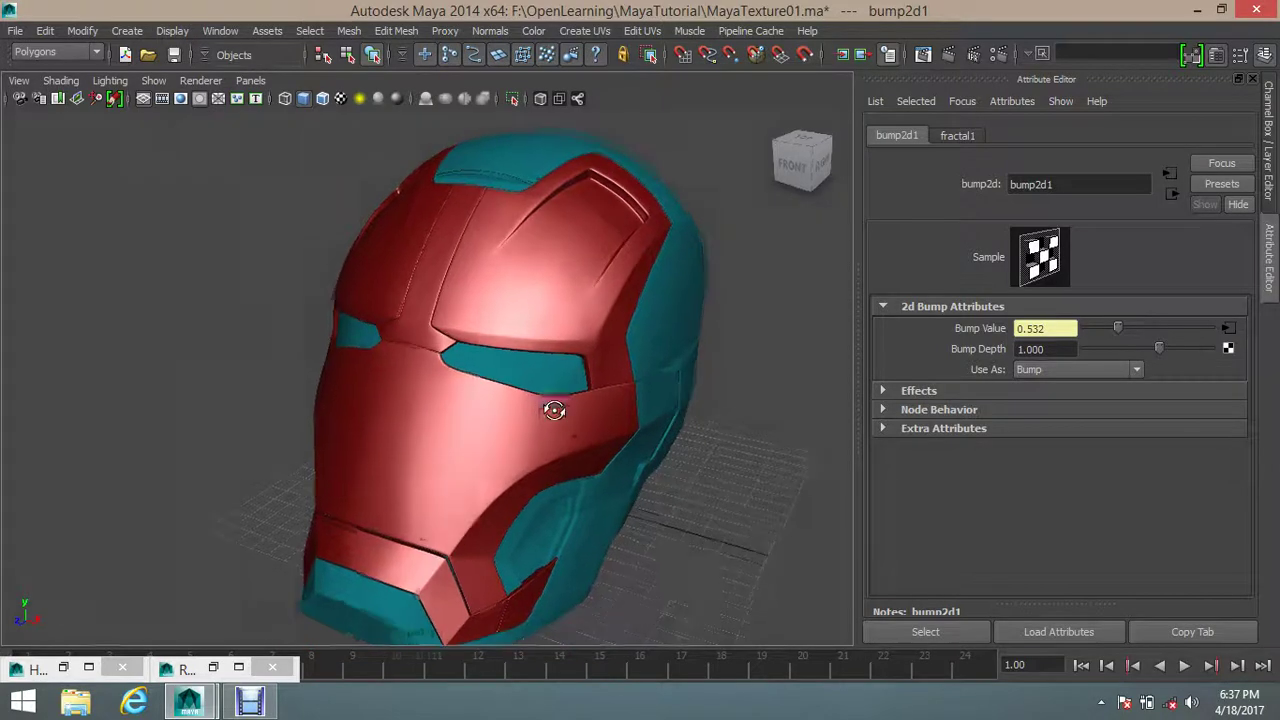
click(923, 54)
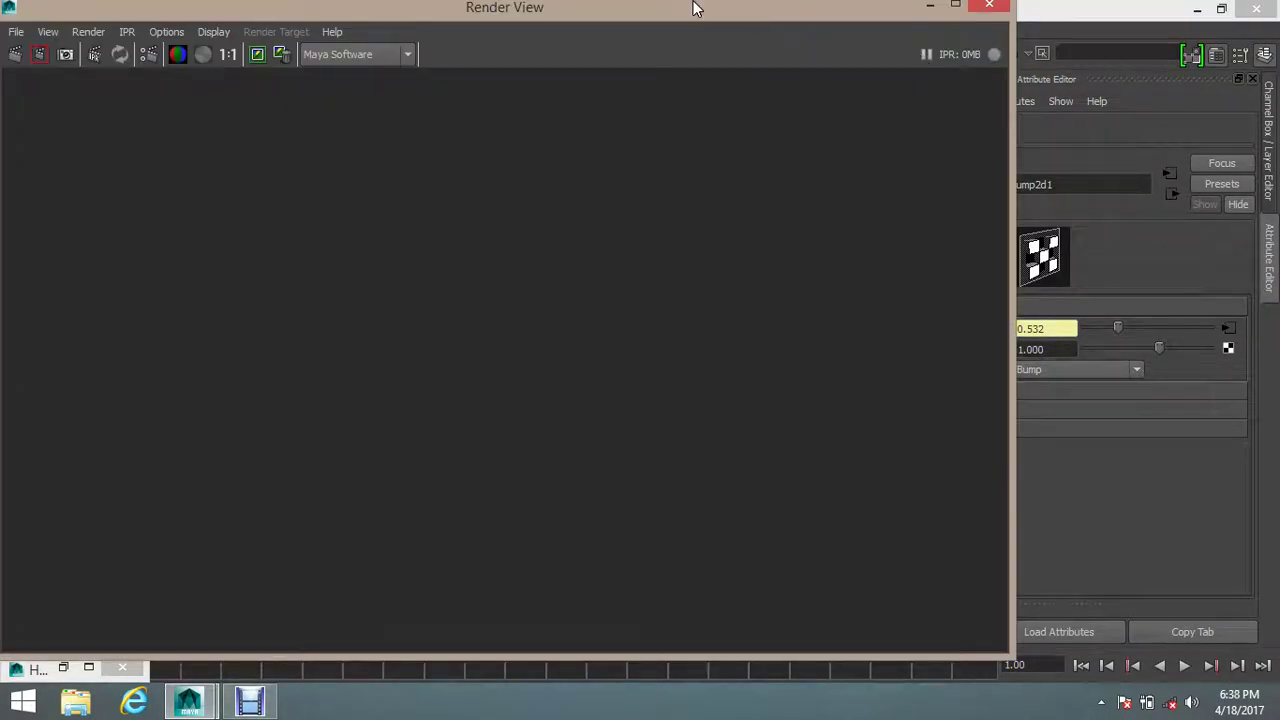
drag(697, 8, 891, 132)
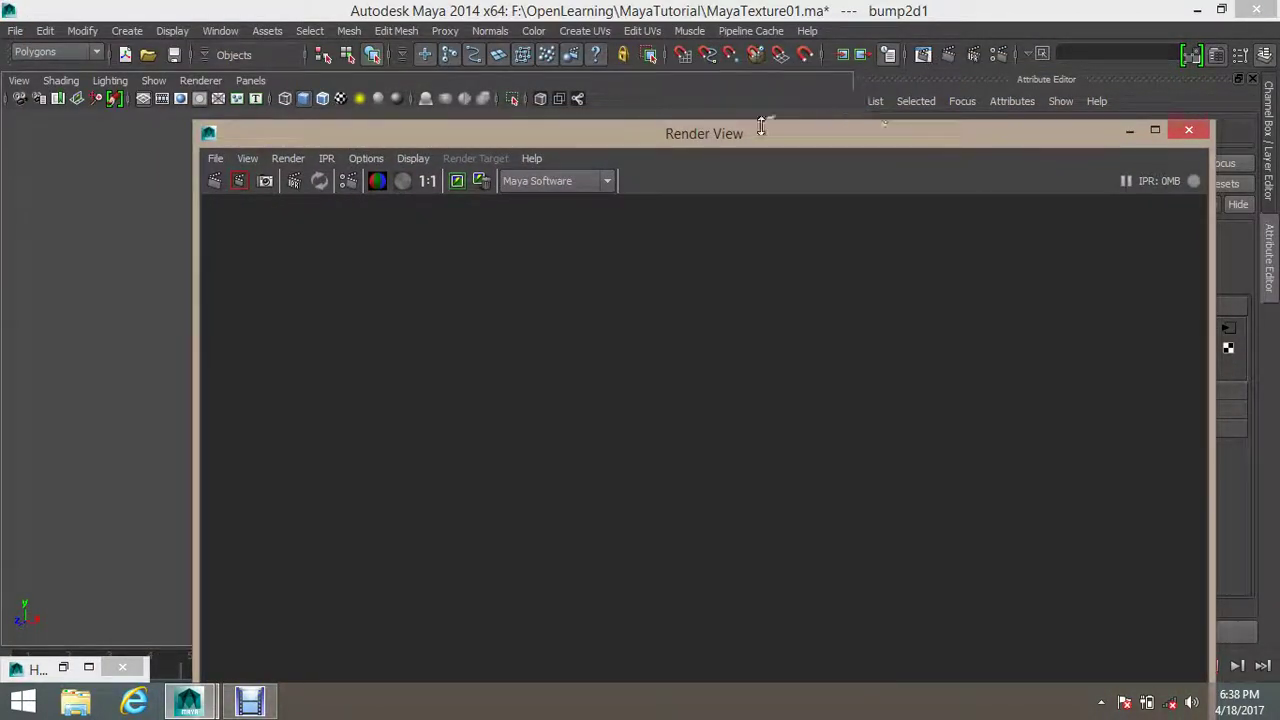
drag(744, 138, 701, 62)
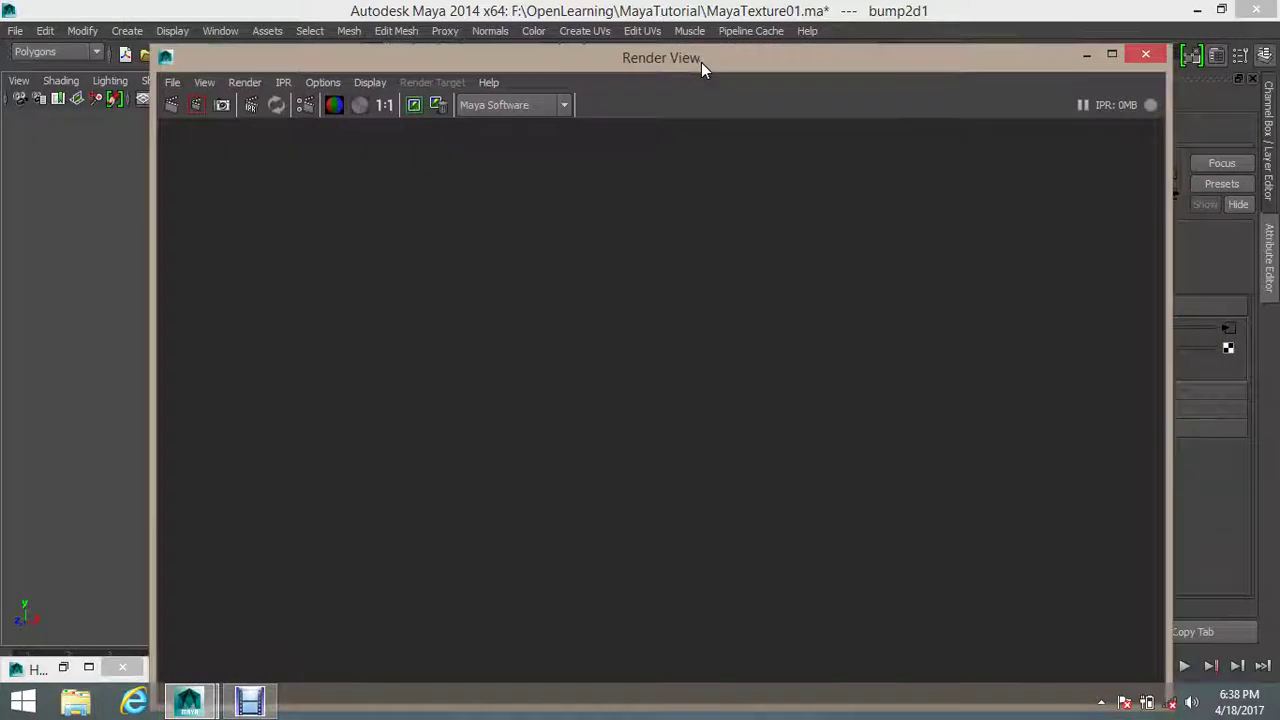
Step: Render the current frame, showing the rough fractal bump, then minimize the Render View
click(323, 82)
click(323, 82)
click(328, 84)
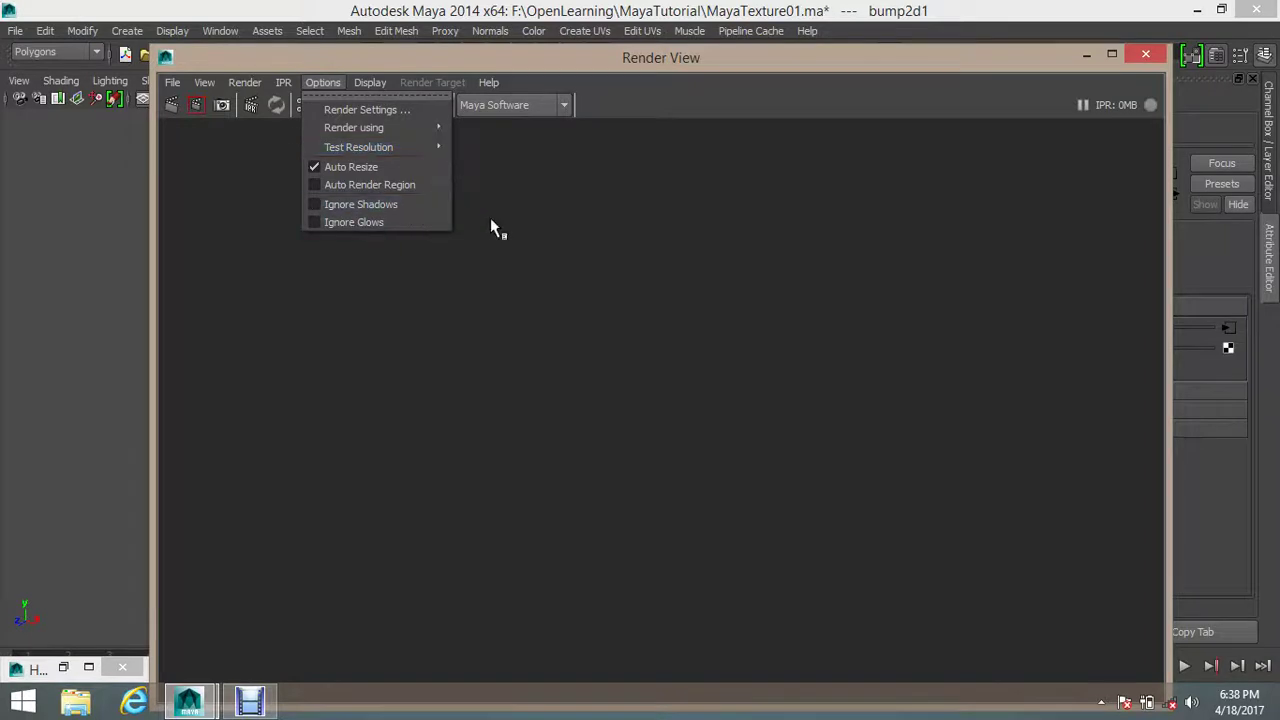
click(583, 64)
drag(580, 64, 580, 32)
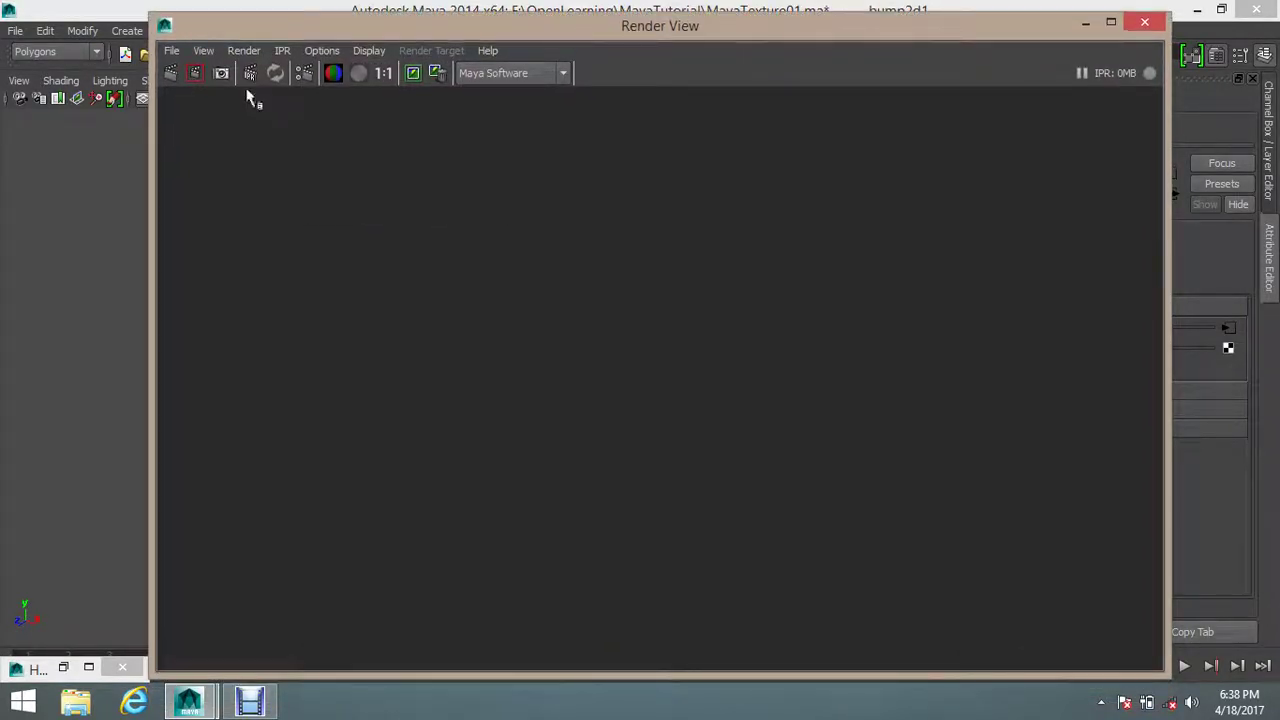
click(172, 75)
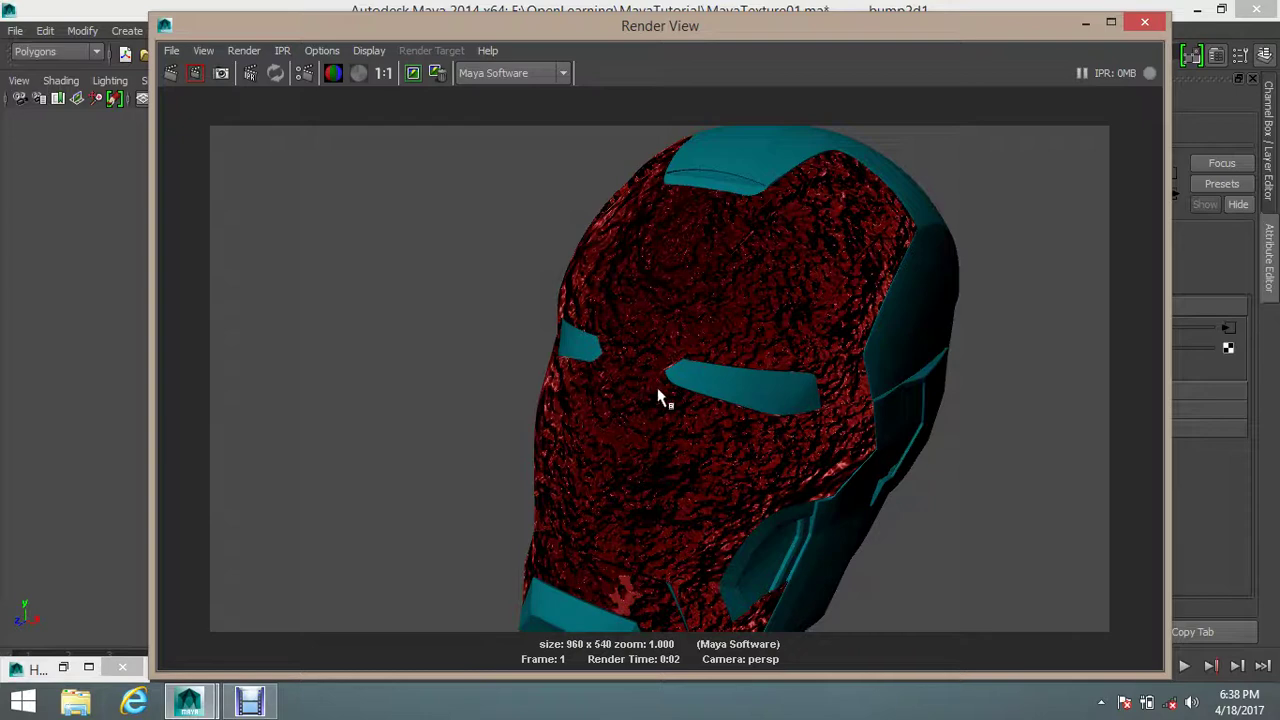
click(1086, 22)
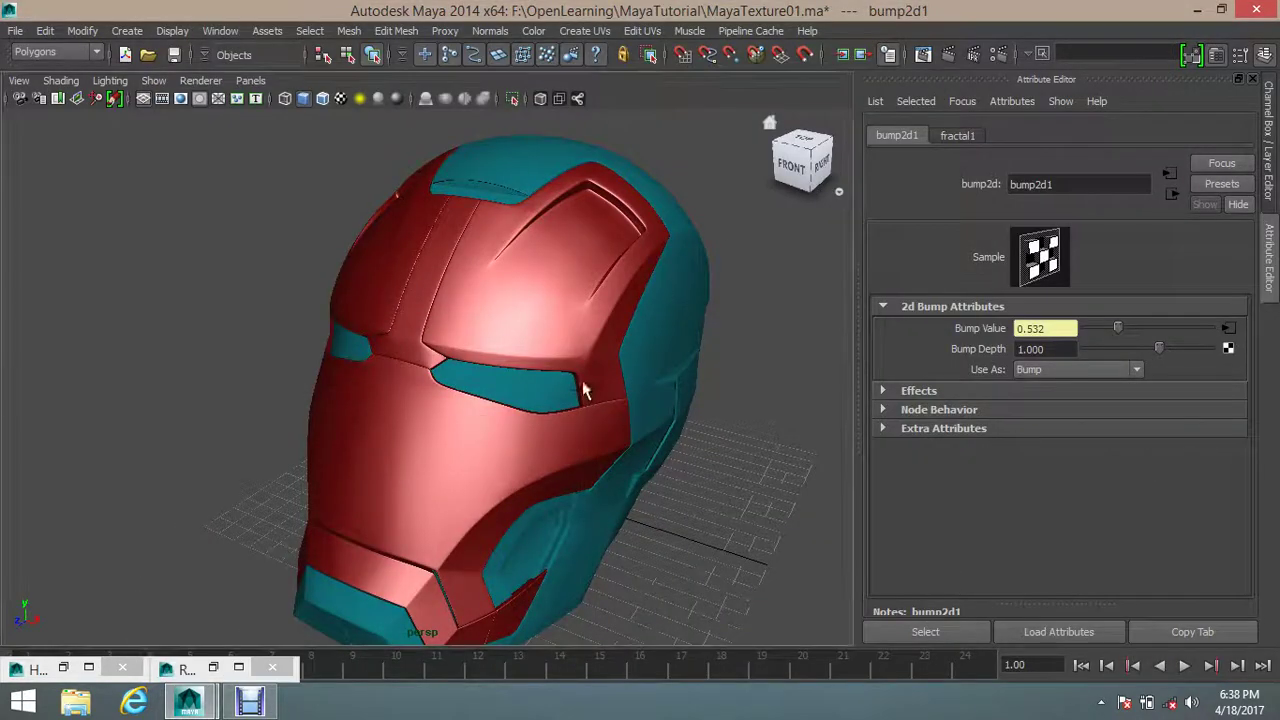
Step: Move the Hypershade to the upper left and show bump2d1's attributes (Bump Depth 1.000)
mouse_move(586, 391)
alt+mouse_down()
mouse_move(565, 380)
mouse_move(620, 385)
alt+mouse_up()
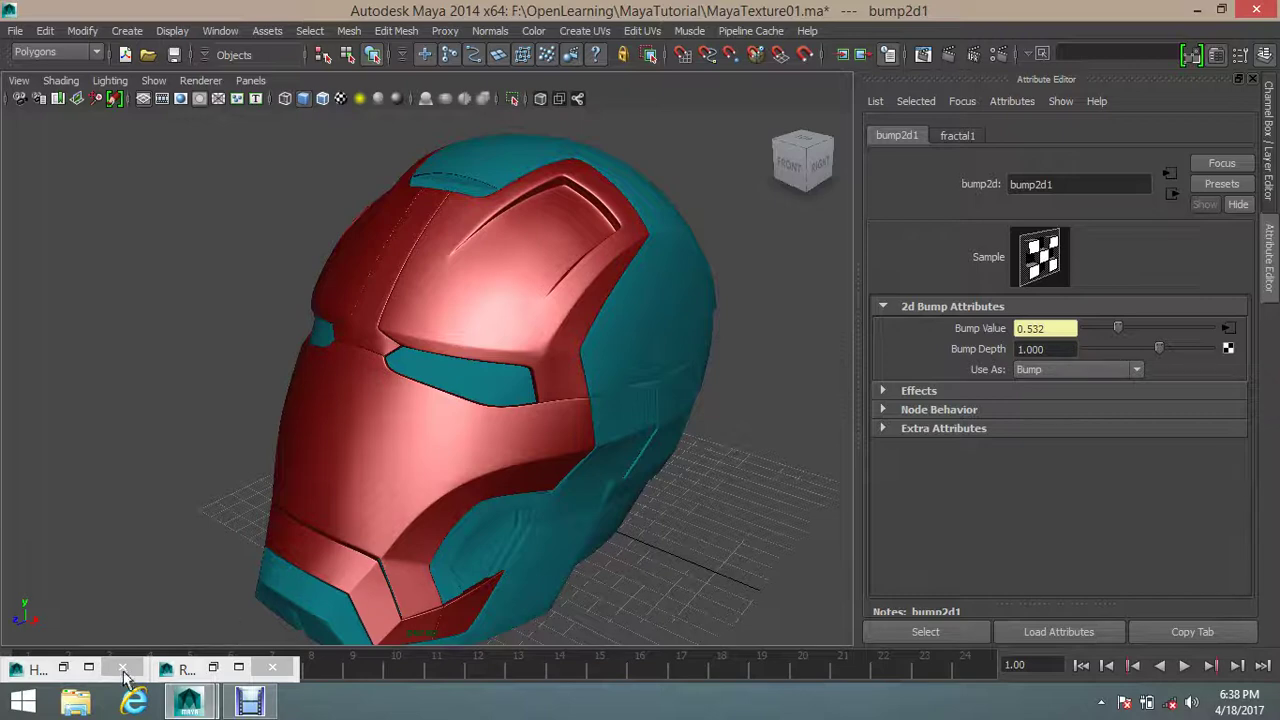
click(64, 672)
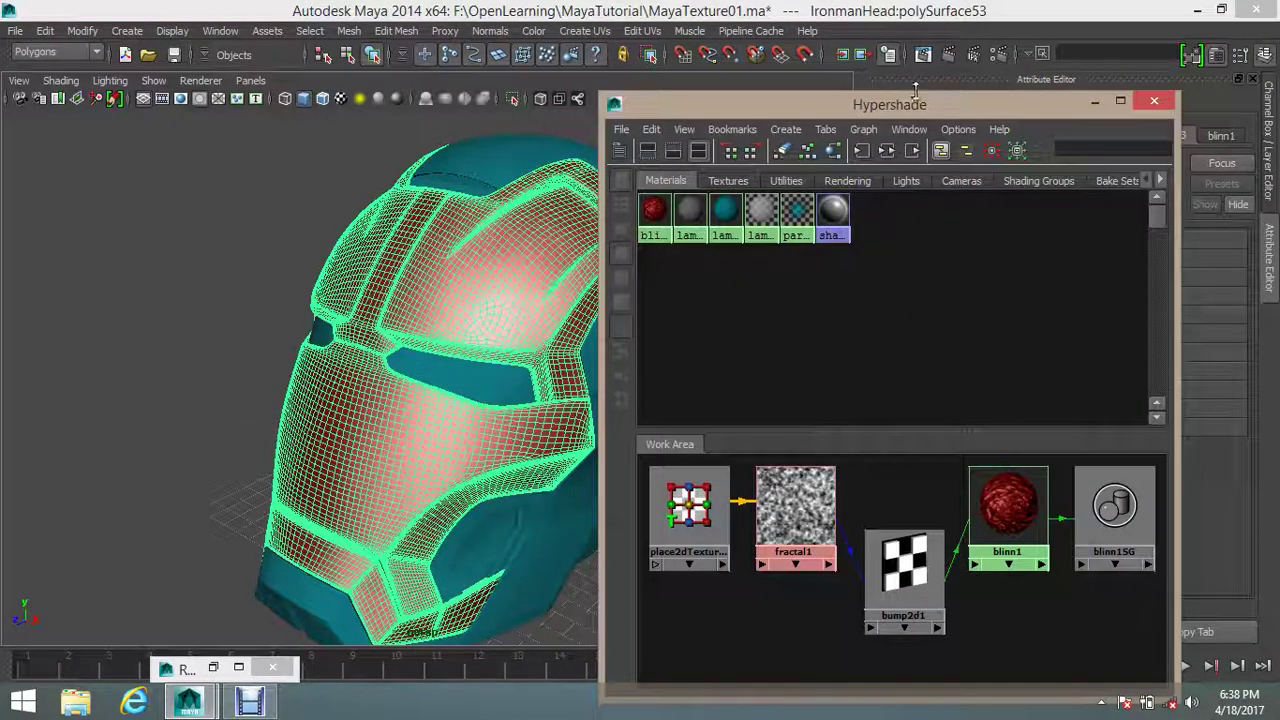
drag(910, 104, 440, 36)
click(432, 508)
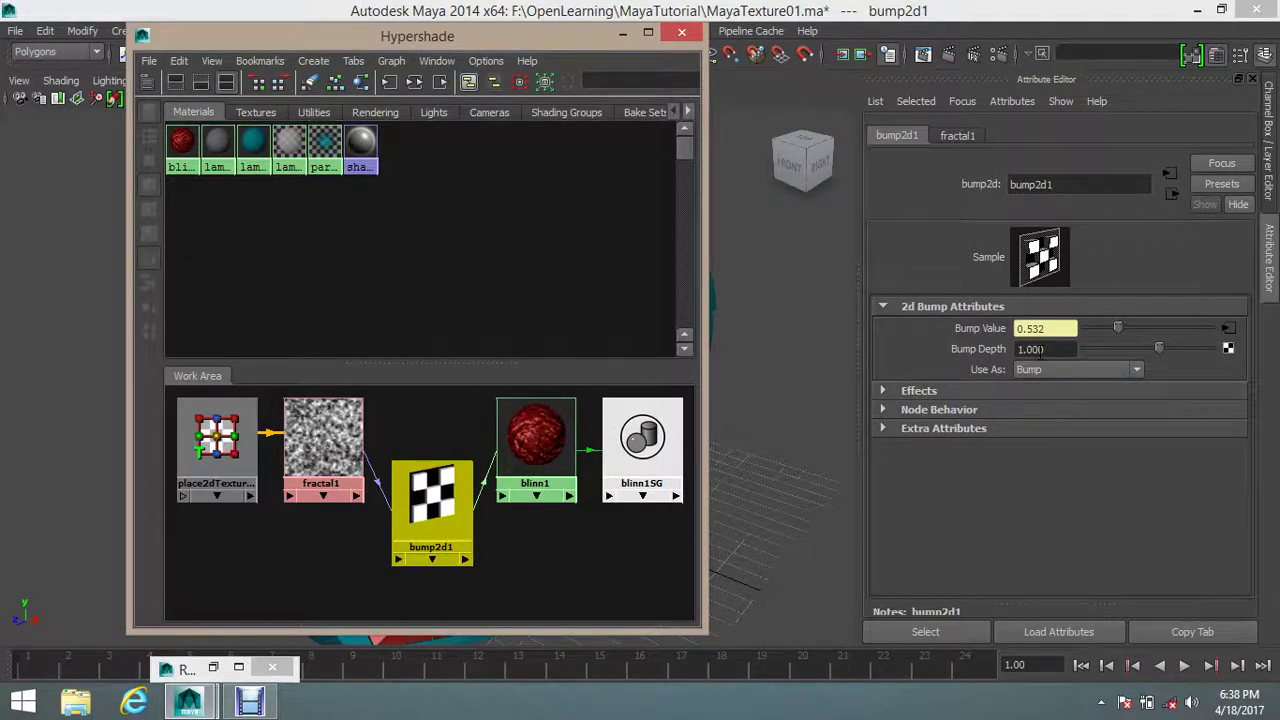
drag(426, 526, 424, 508)
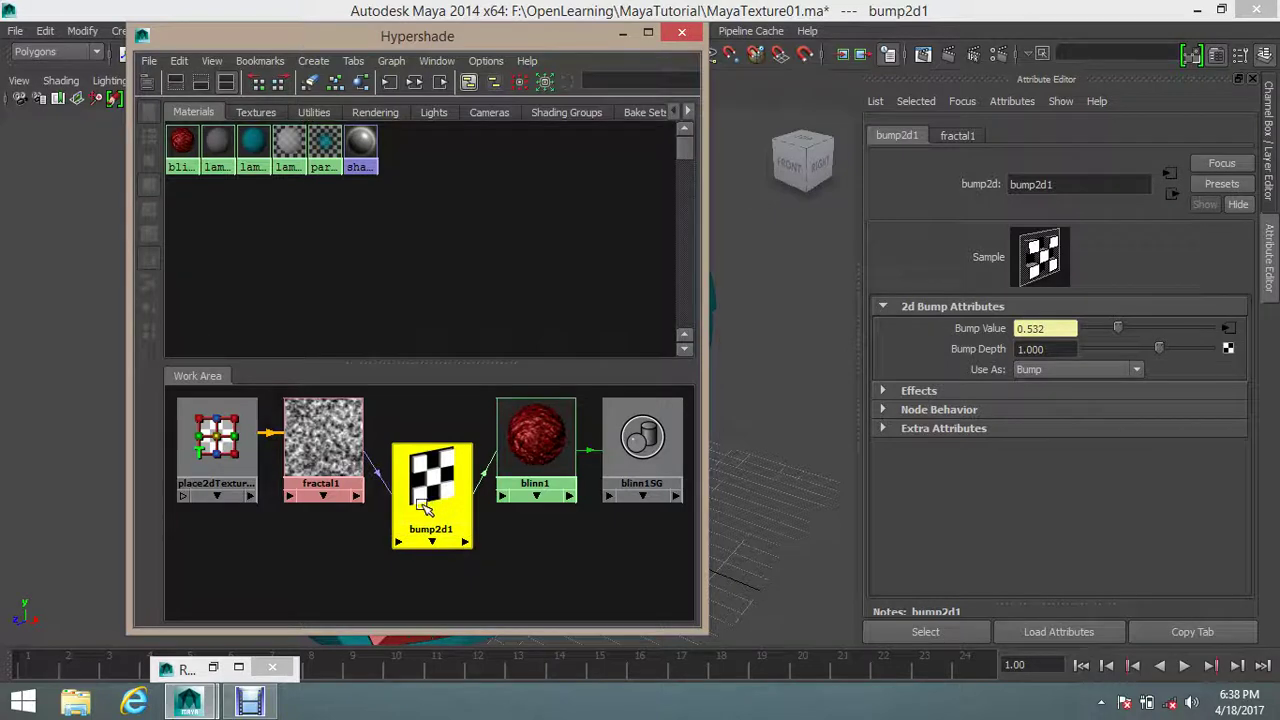
click(640, 470)
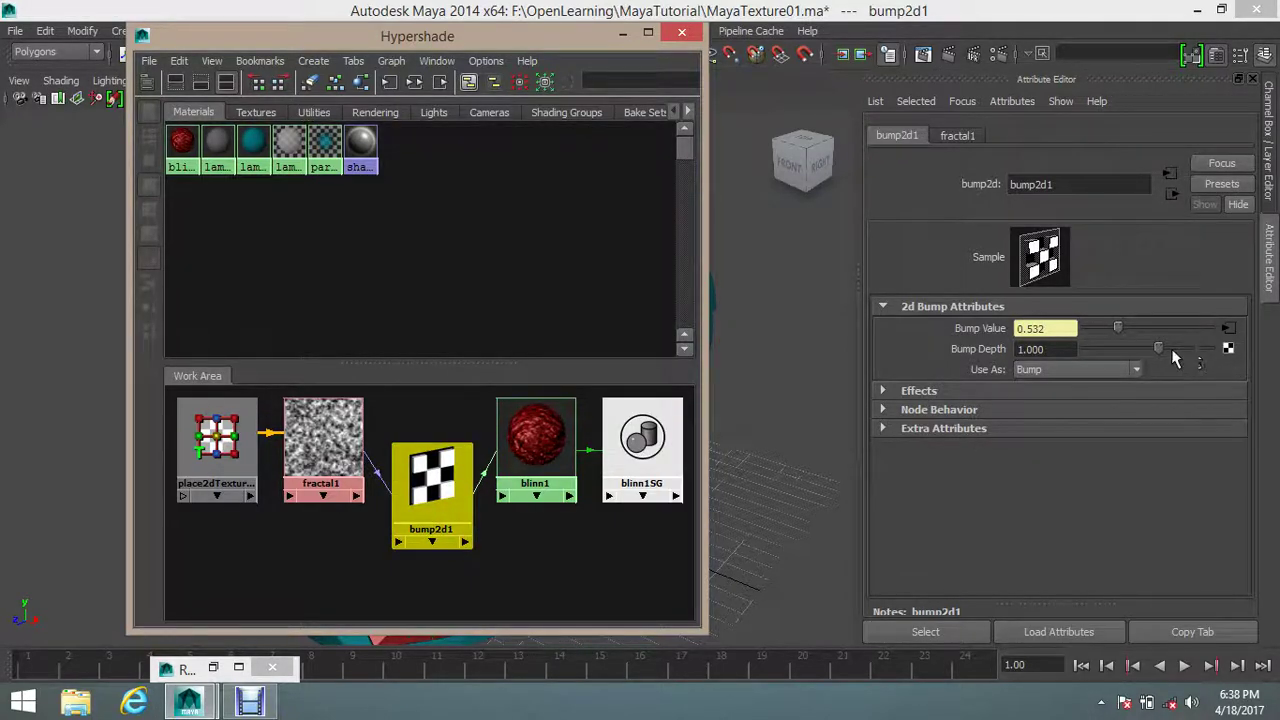
click(536, 450)
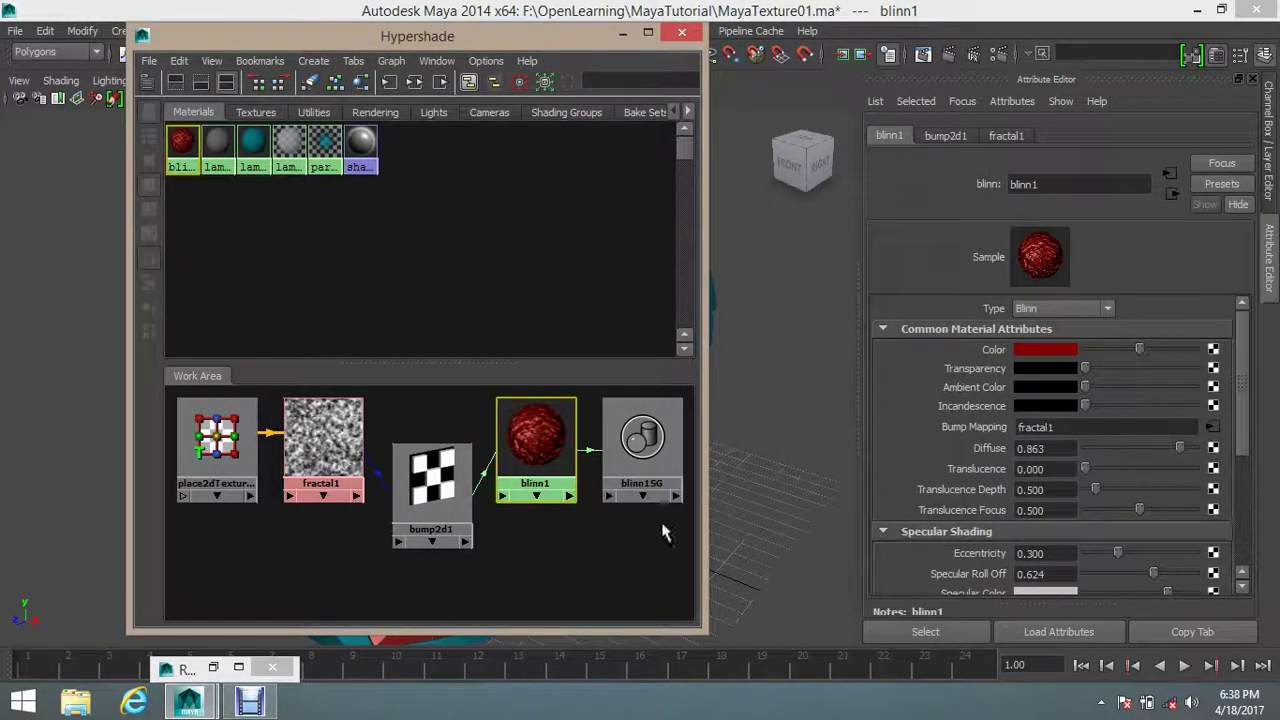
click(1214, 430)
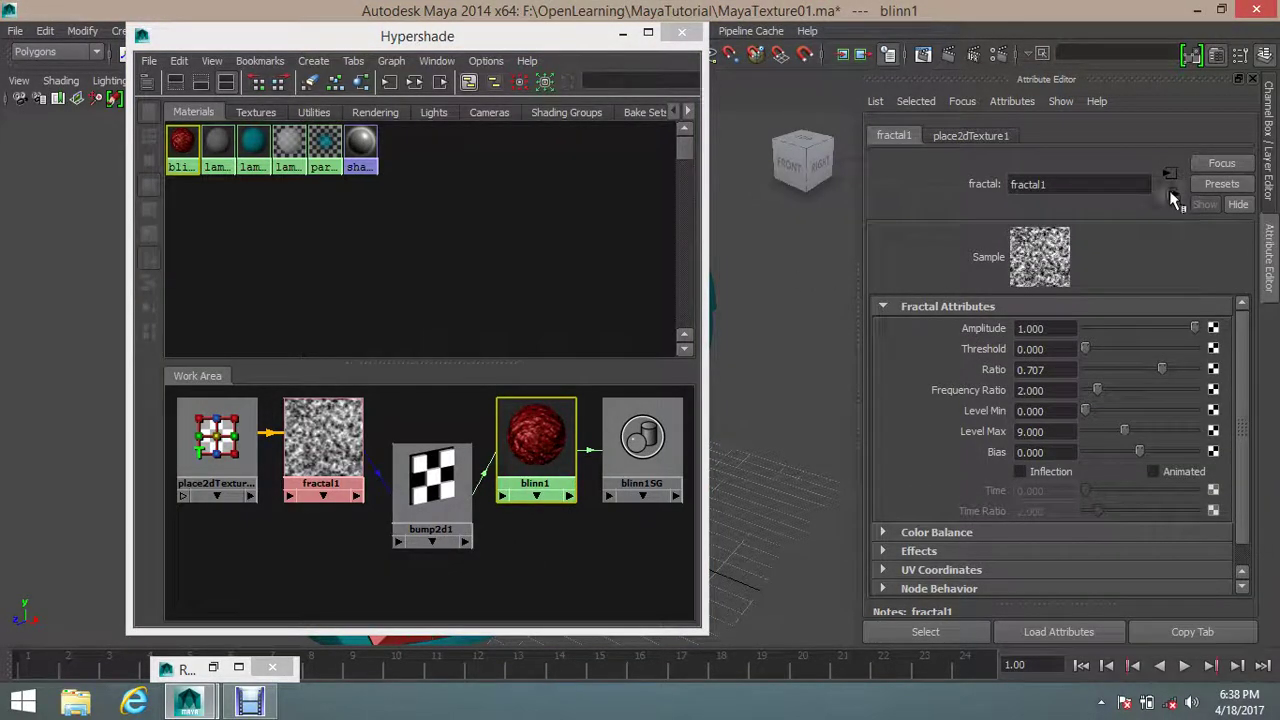
click(1169, 192)
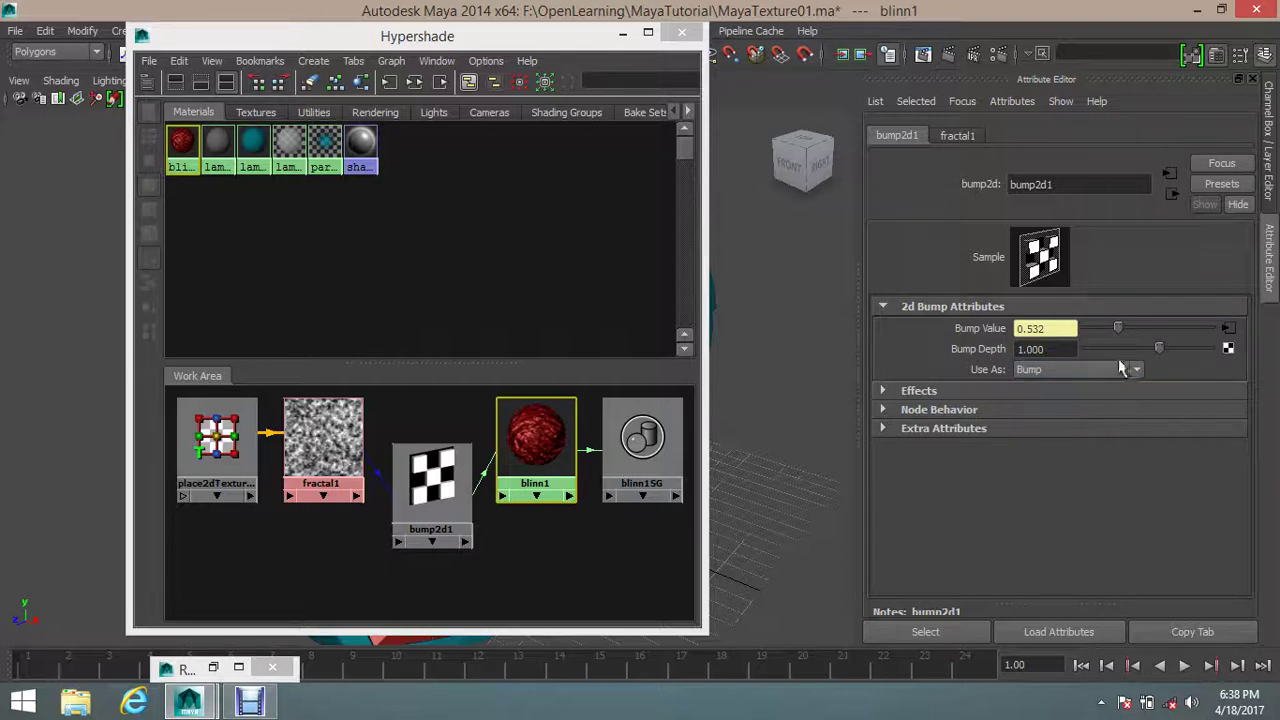
Step: Set bump2d1's Bump Depth to 0.200 and minimize the Hypershade
drag(1158, 355, 1126, 360)
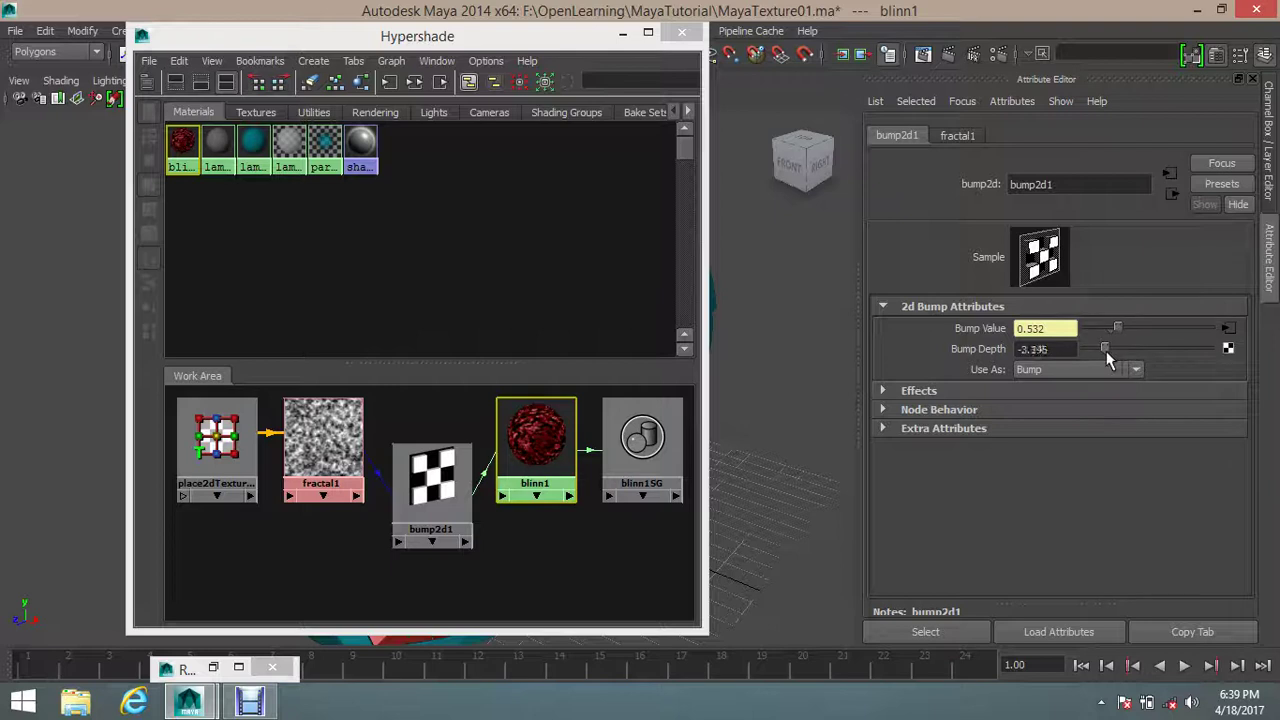
mouse_move(1105, 358)
mouse_down()
mouse_move(1146, 368)
mouse_move(1123, 360)
mouse_up()
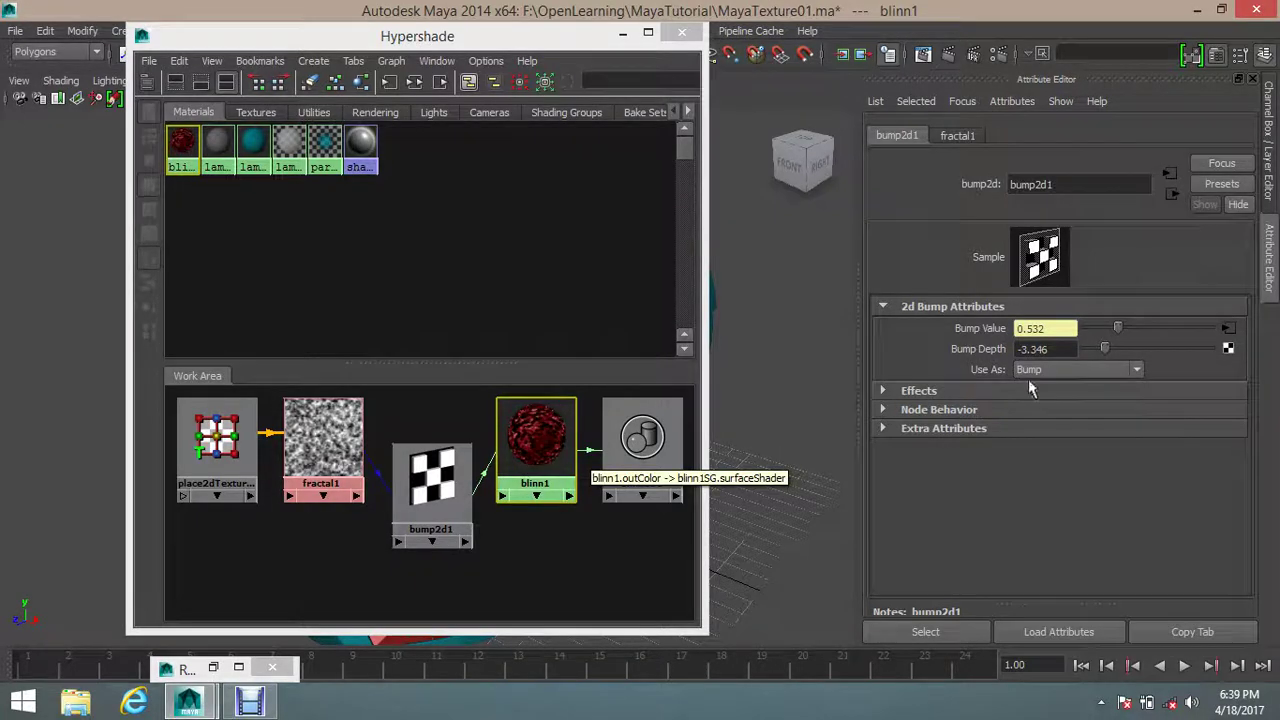
mouse_move(1135, 354)
mouse_down()
mouse_move(1163, 362)
mouse_move(1139, 365)
mouse_up()
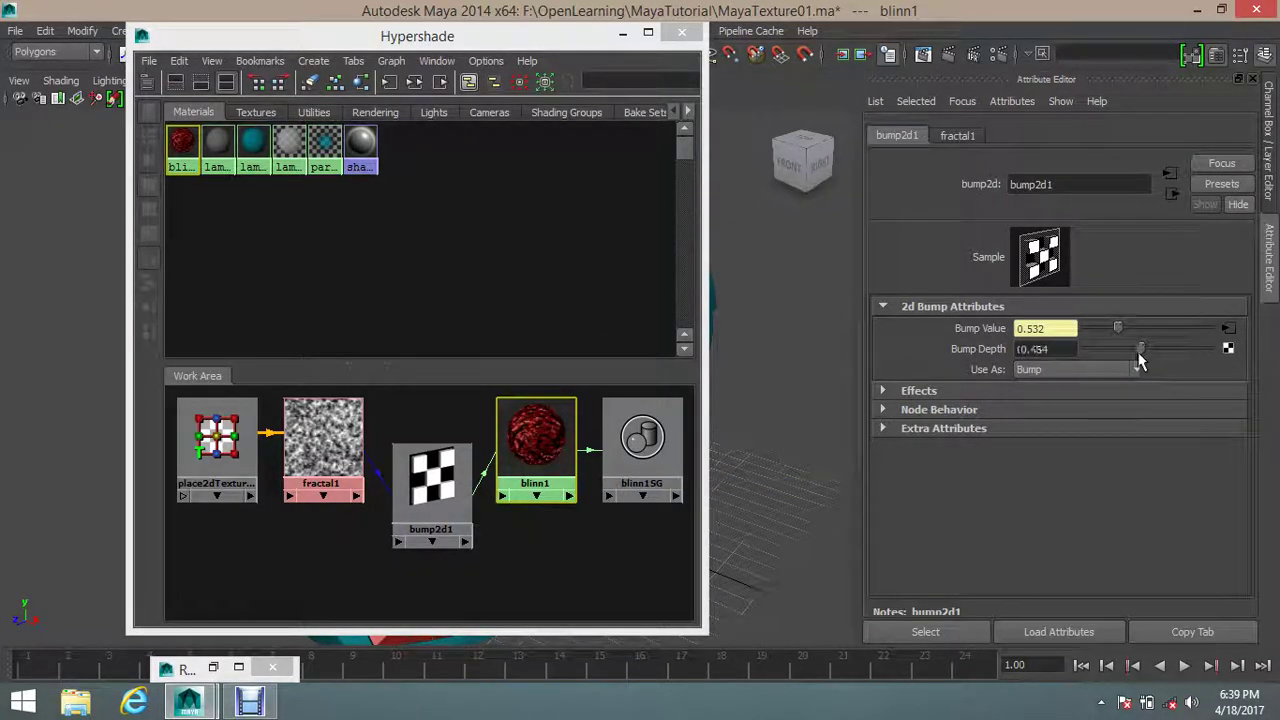
double_click(1047, 349)
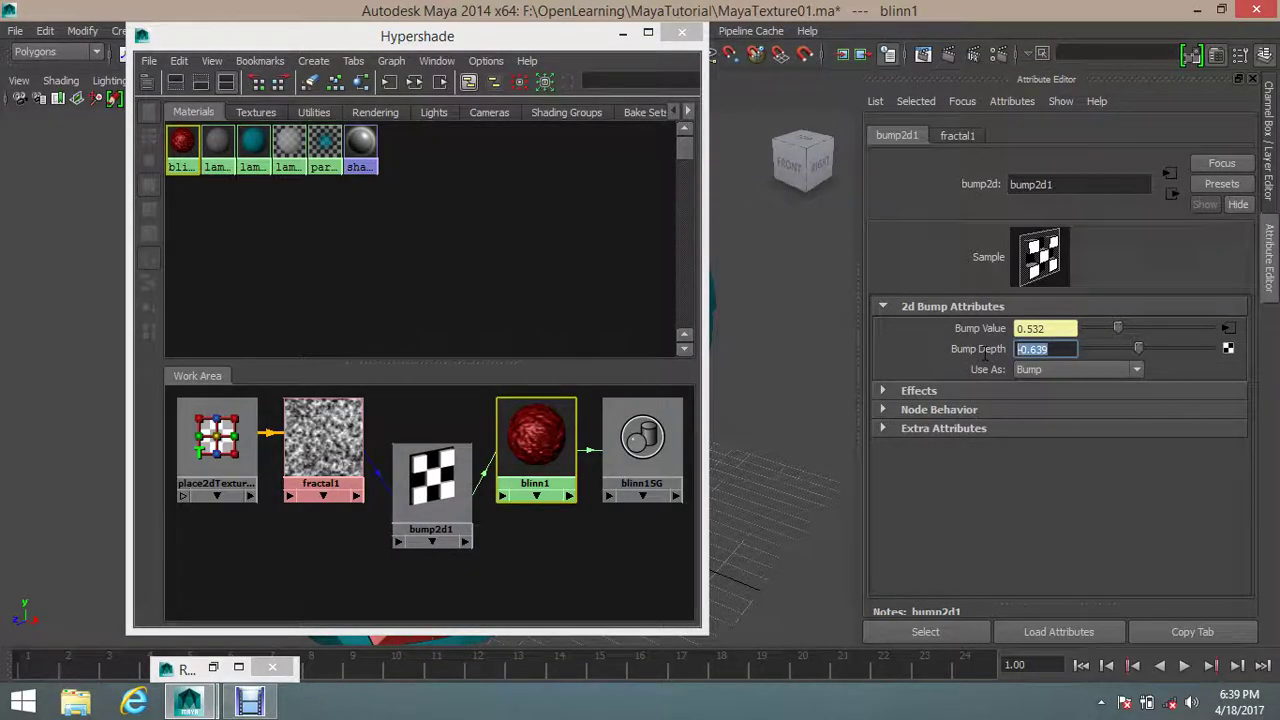
text(0)
key(Return)
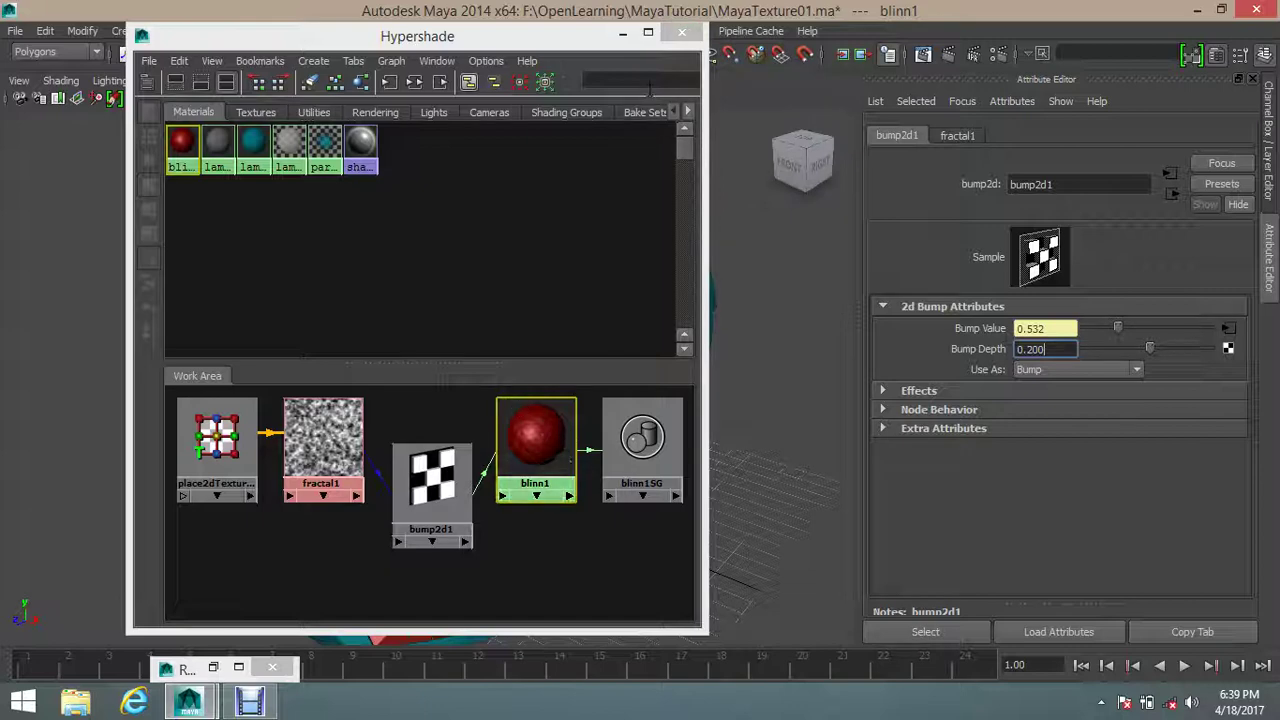
click(622, 33)
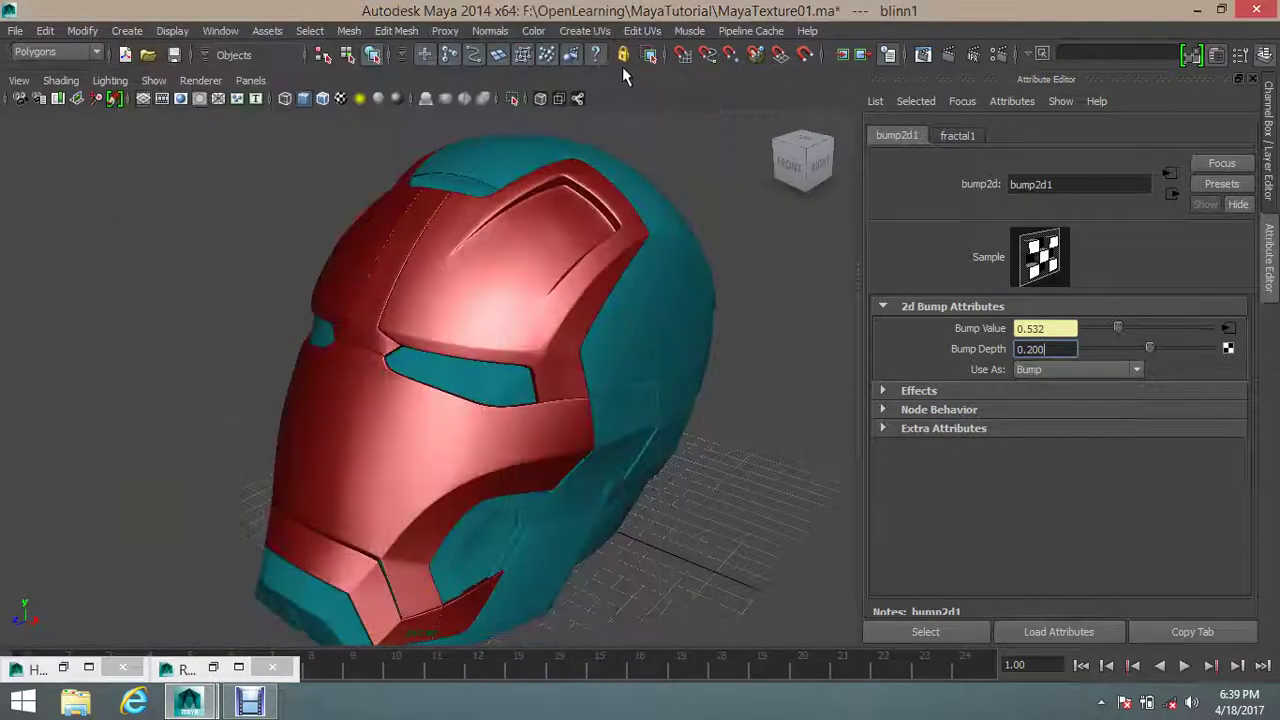
Step: Render the helmet at Bump Depth 0.200, keep the image, and compare it with a re-render
click(948, 55)
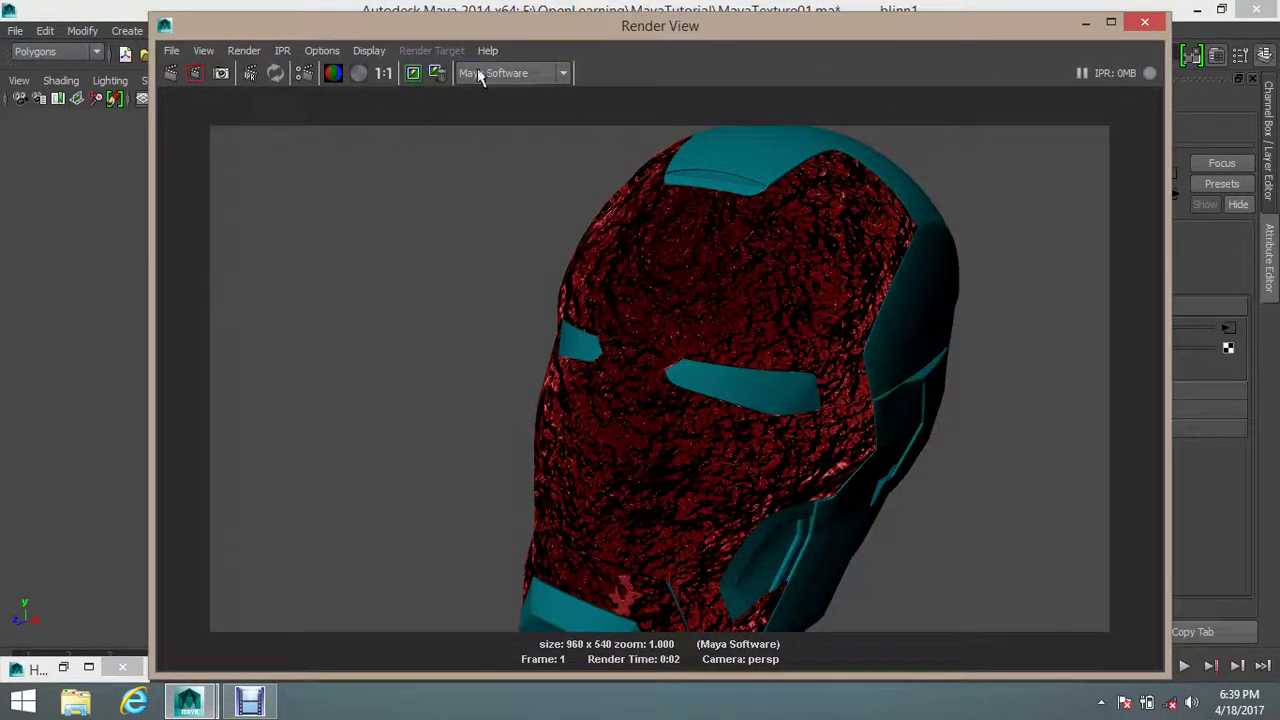
drag(503, 27, 502, 18)
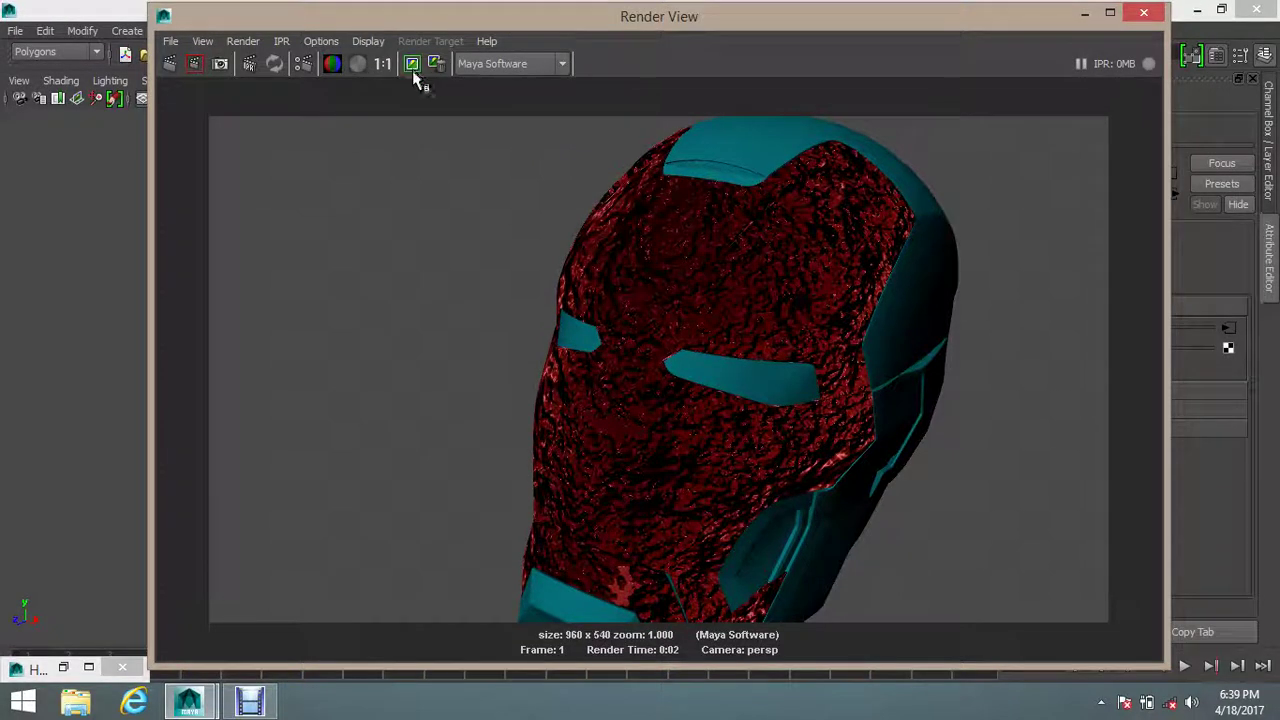
click(414, 68)
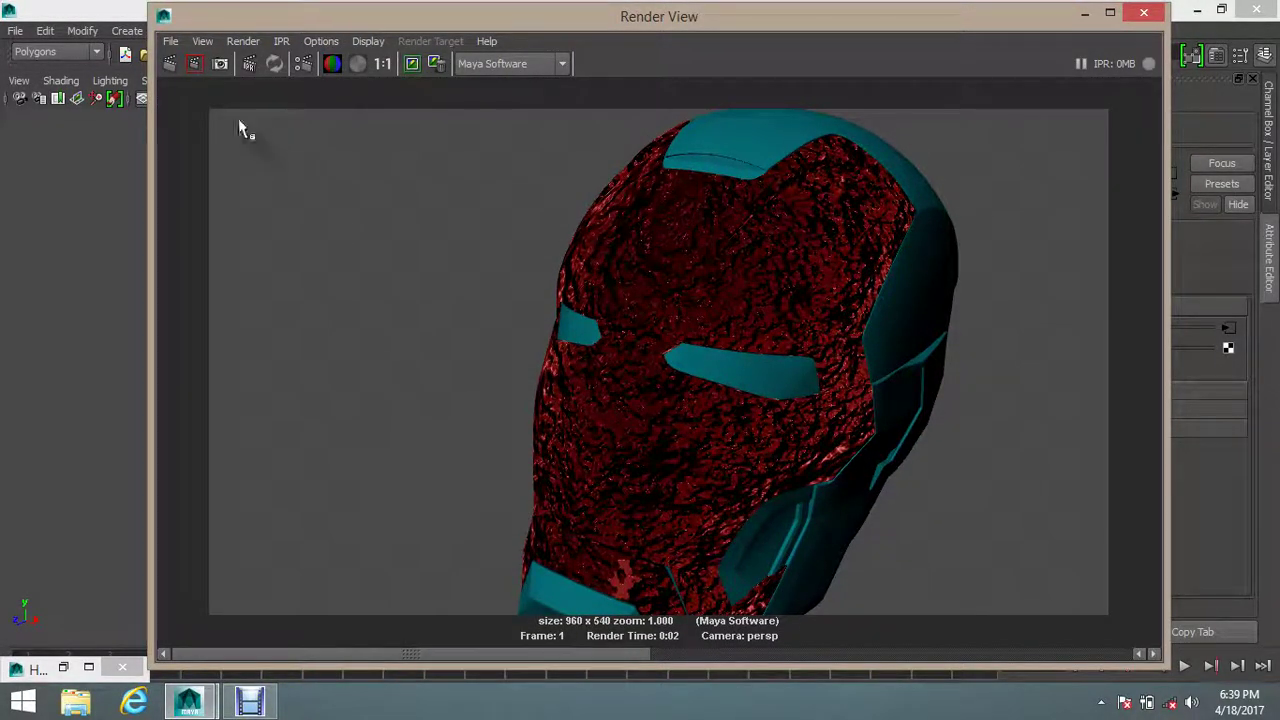
click(170, 63)
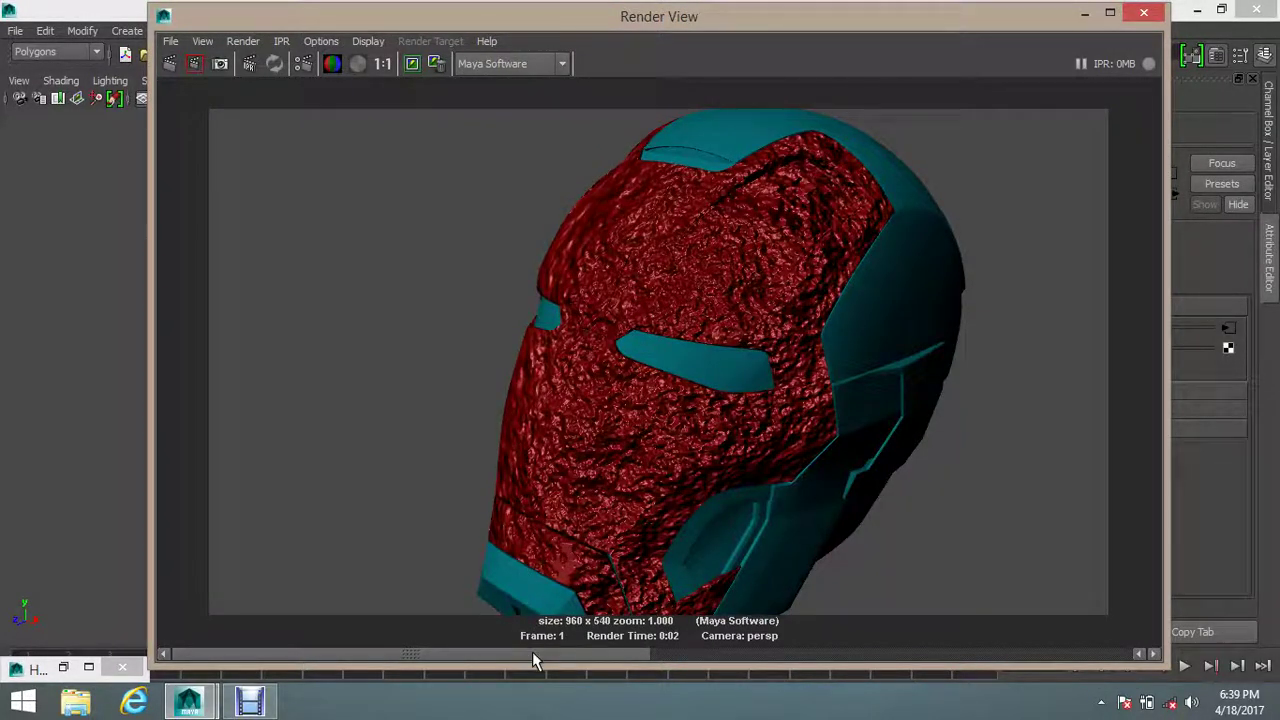
click(848, 654)
click(648, 654)
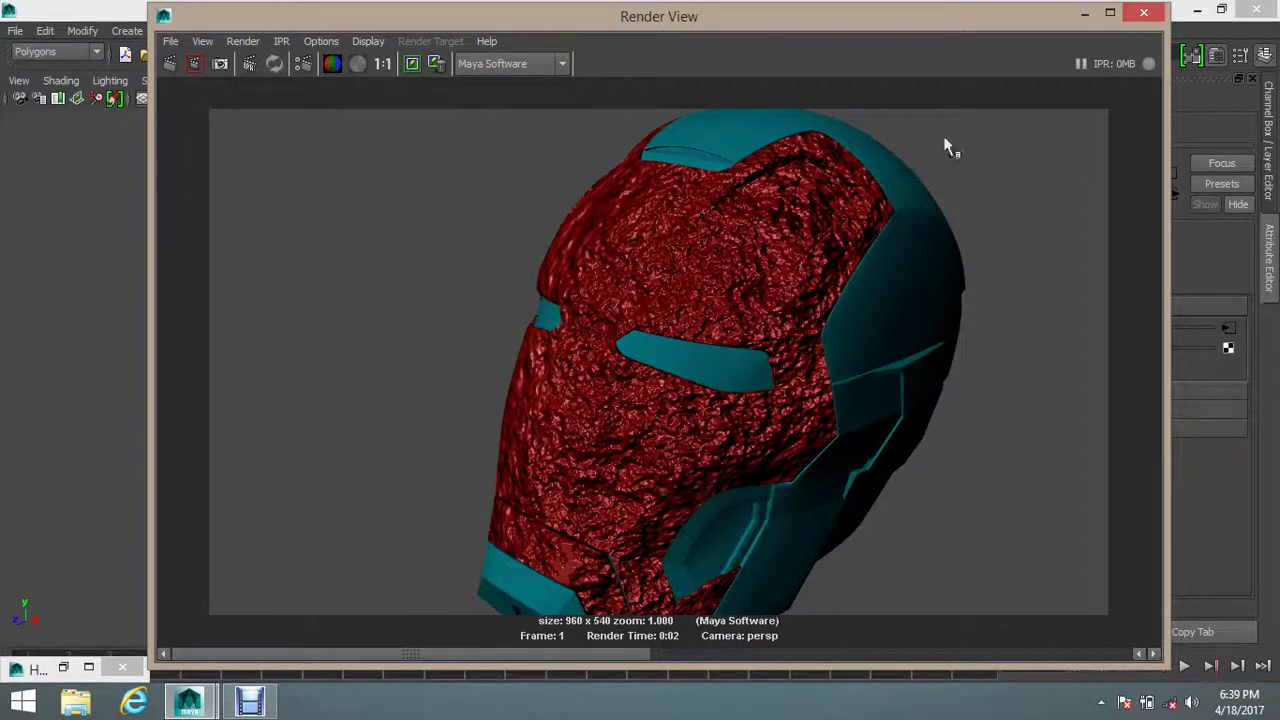
click(1085, 13)
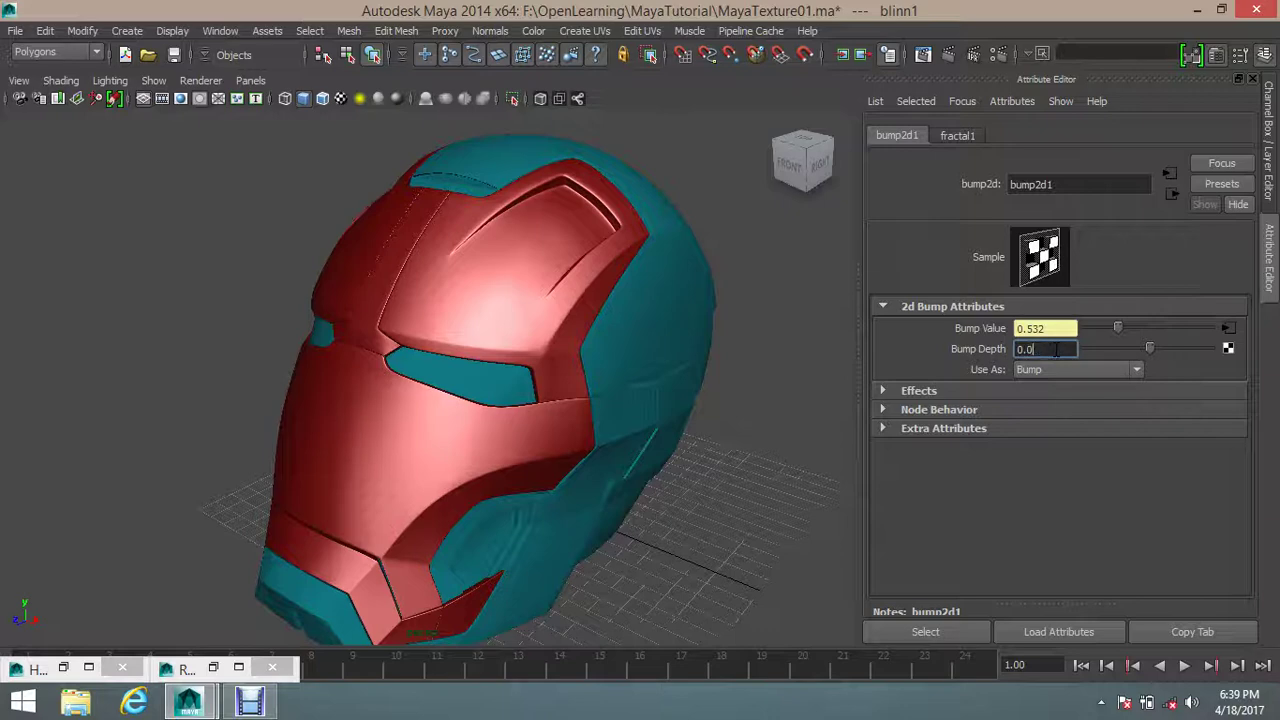
Step: Re-render at Bump Depth 0.020 and compare the finer bumps against the kept image
click(936, 57)
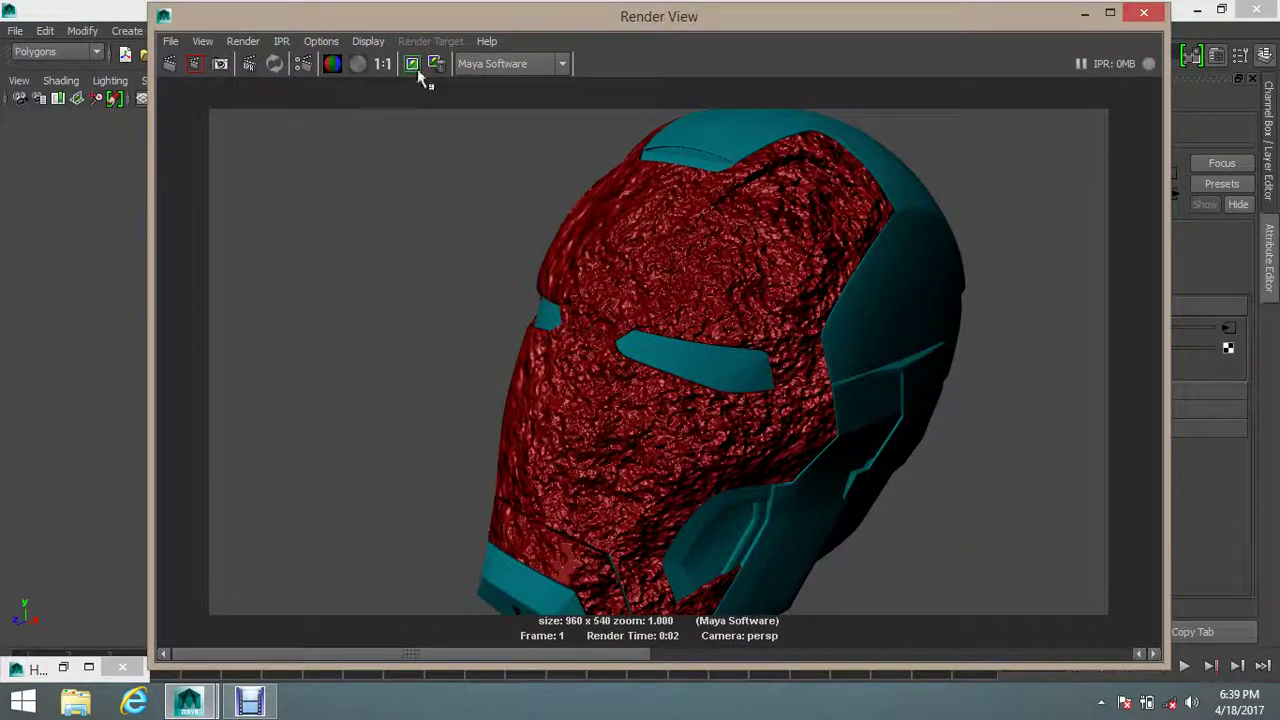
click(169, 63)
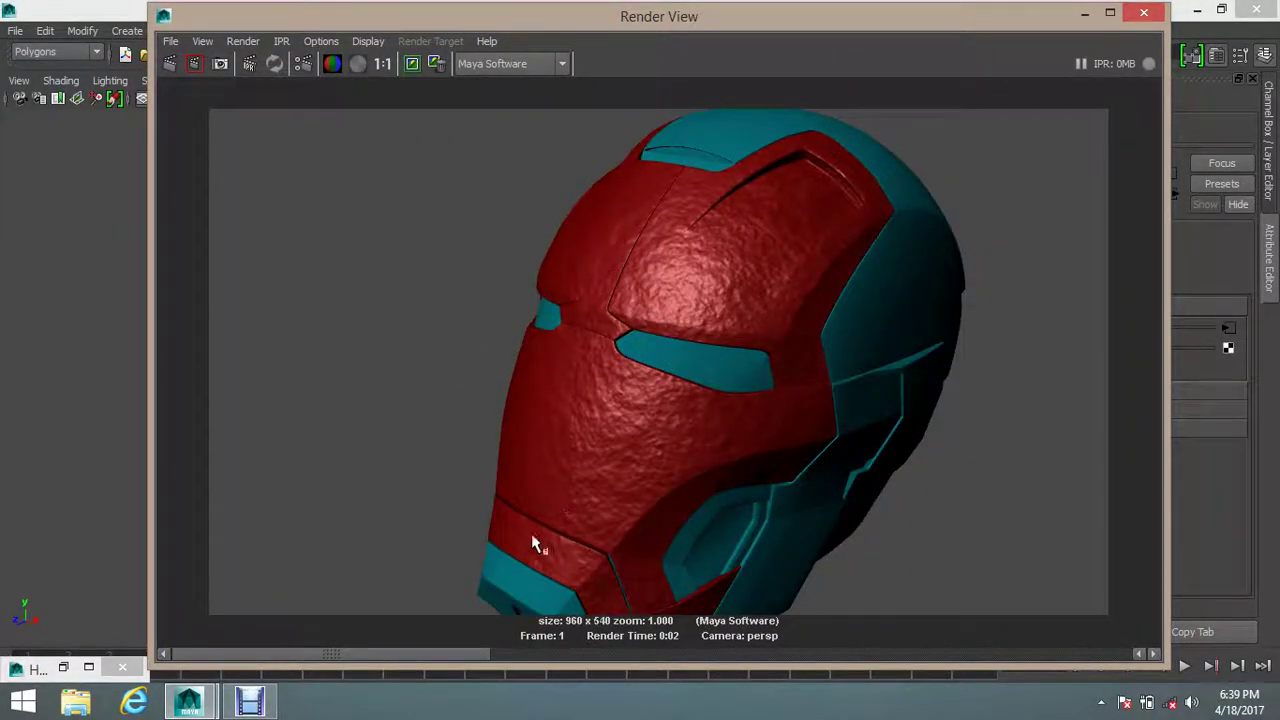
click(625, 653)
drag(619, 653, 508, 653)
scroll(591, 435, up, 3)
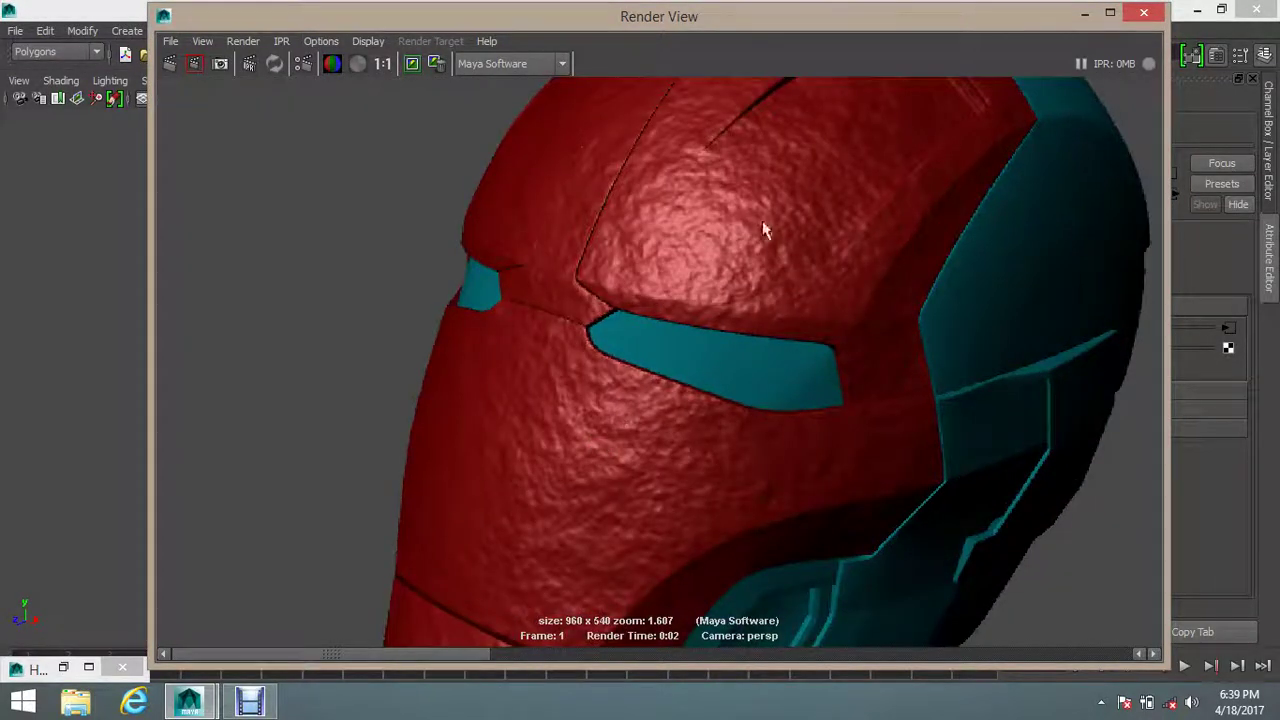
click(1085, 13)
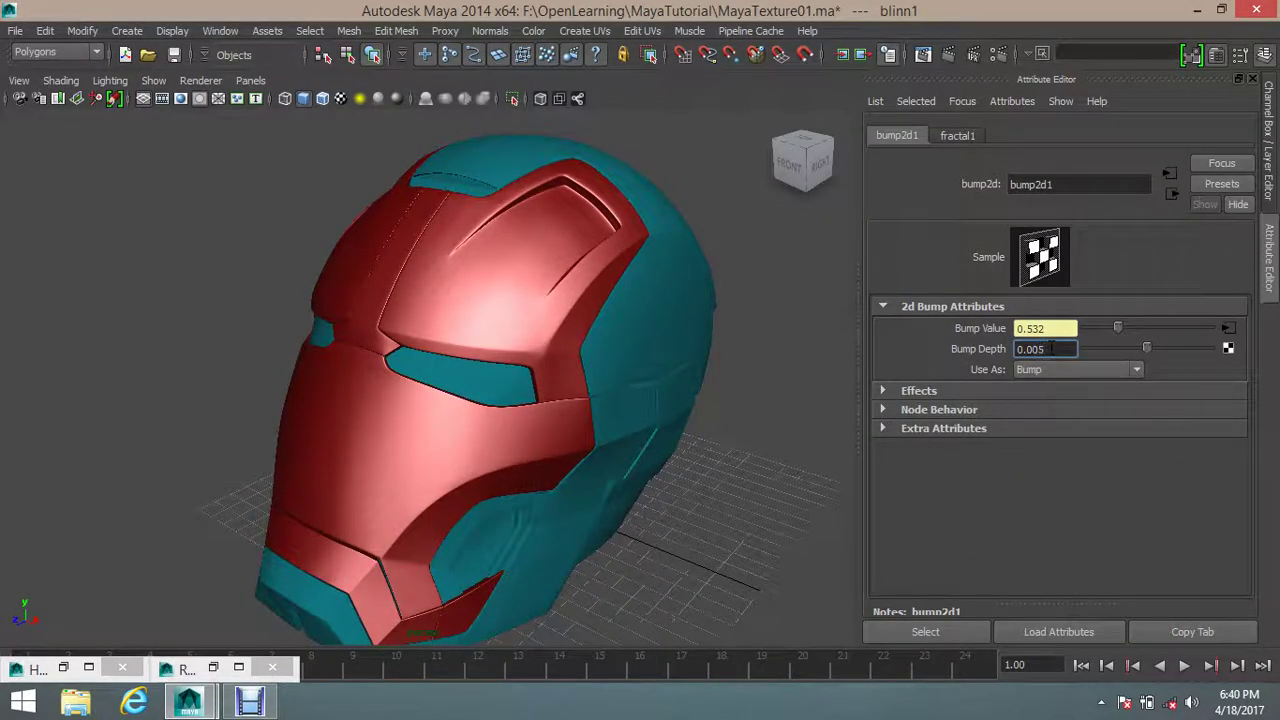
Step: Re-render the helmet at Bump Depth 0.005, leaving only faint bumps
click(919, 54)
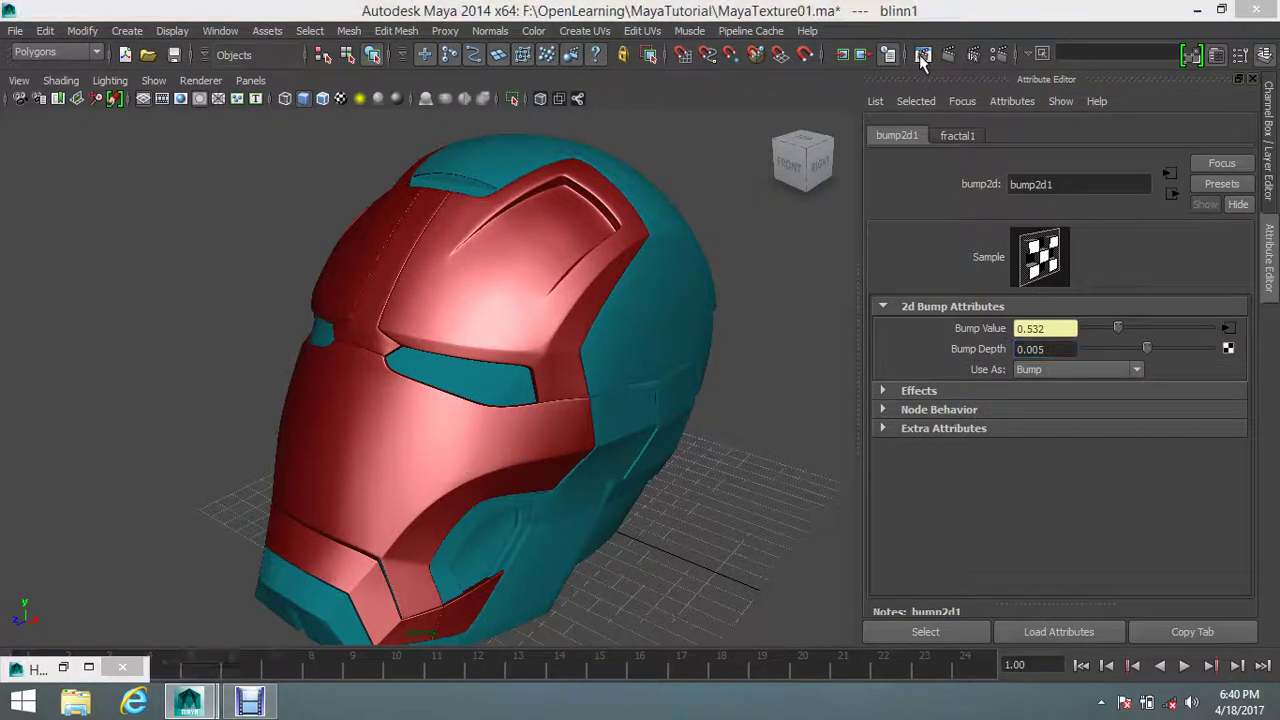
click(170, 63)
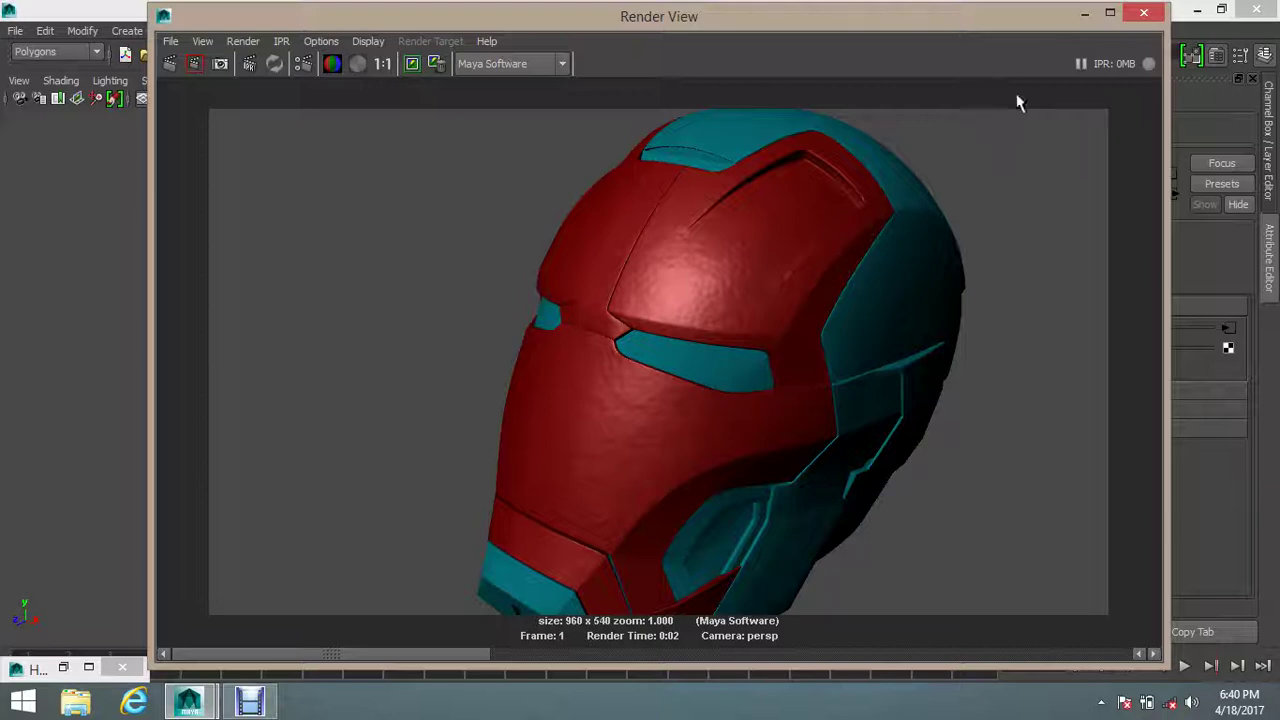
click(1085, 13)
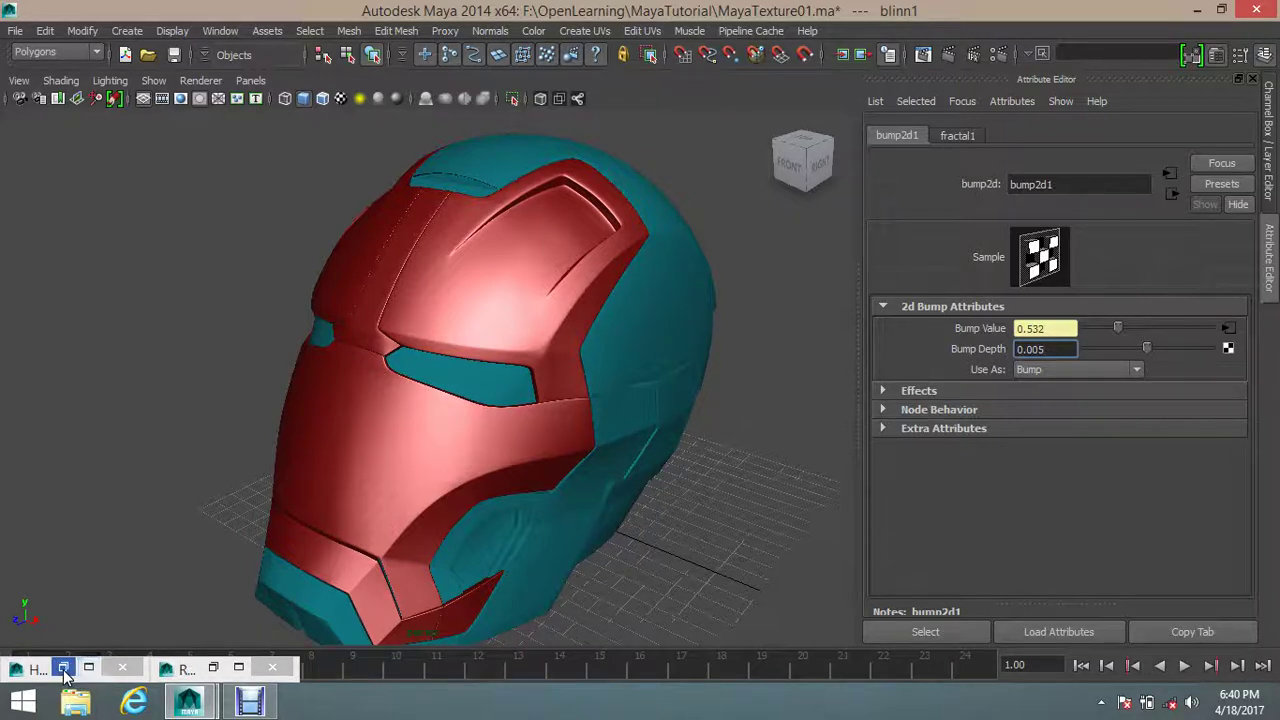
Step: Bring back the Hypershade network, select the texture placement node, and set the render window aside
click(40, 668)
drag(536, 440, 539, 451)
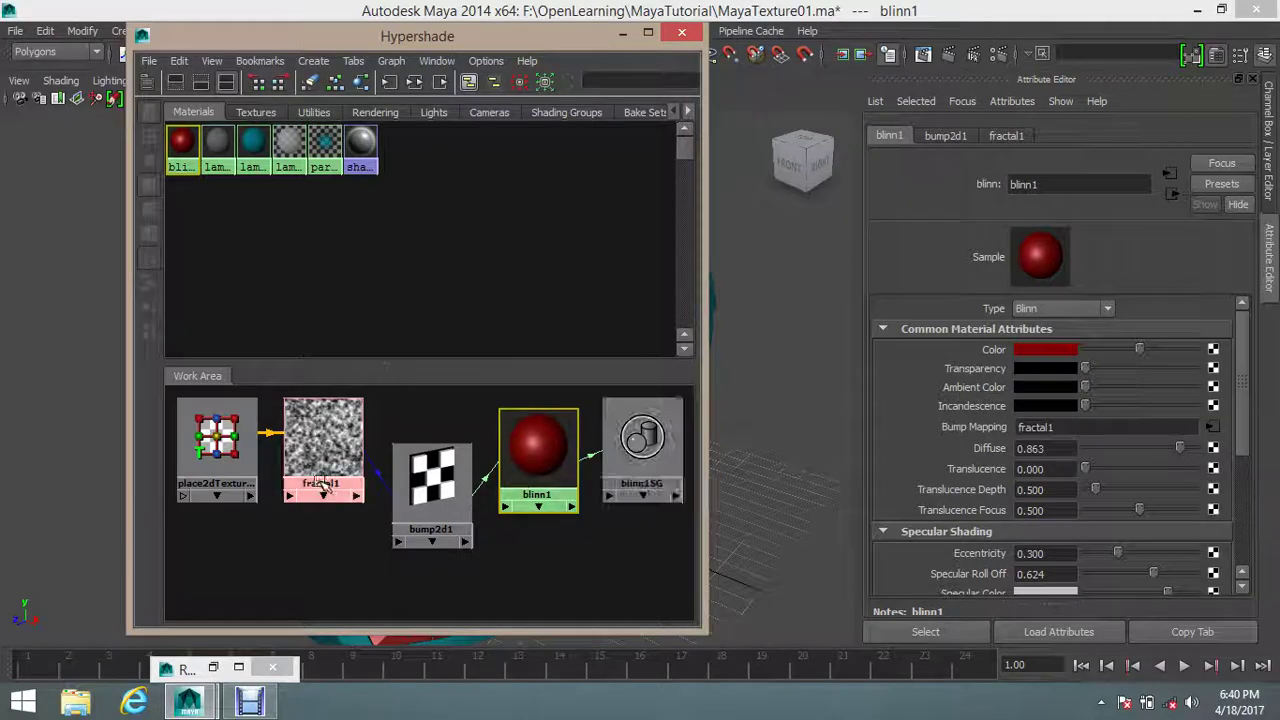
mouse_move(314, 445)
mouse_down()
mouse_move(295, 497)
mouse_move(330, 452)
mouse_up()
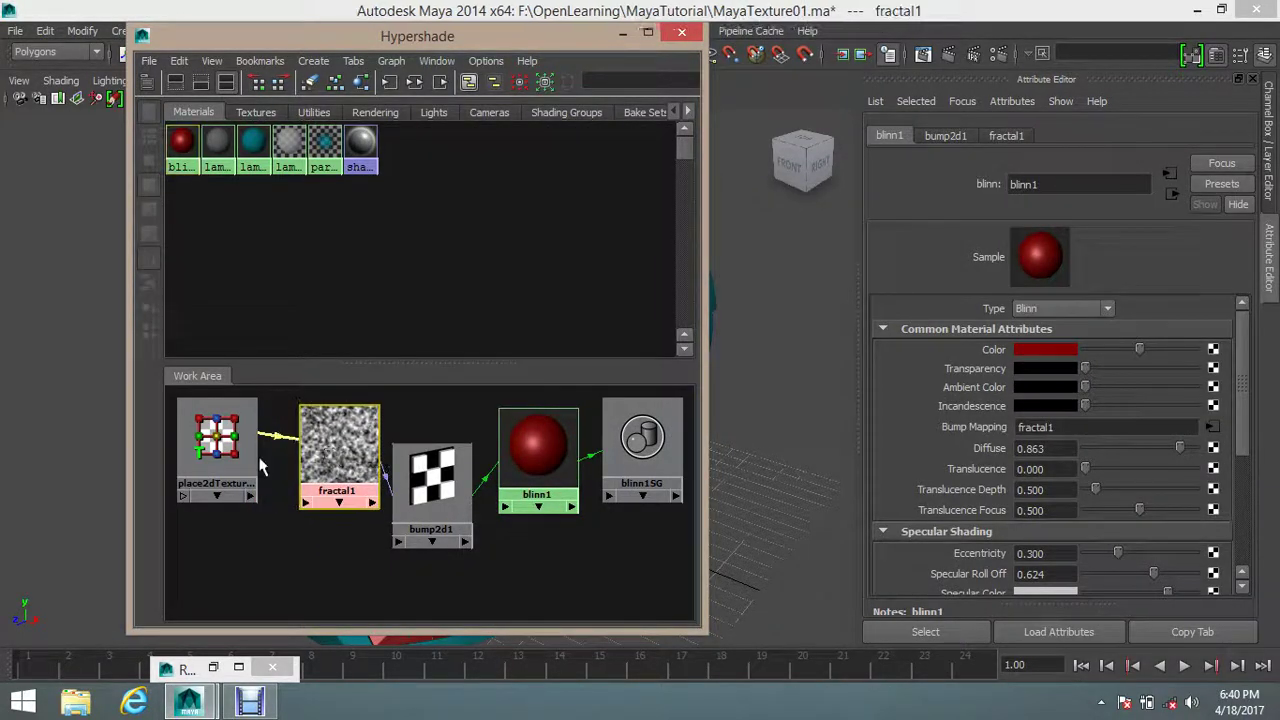
drag(222, 455, 212, 454)
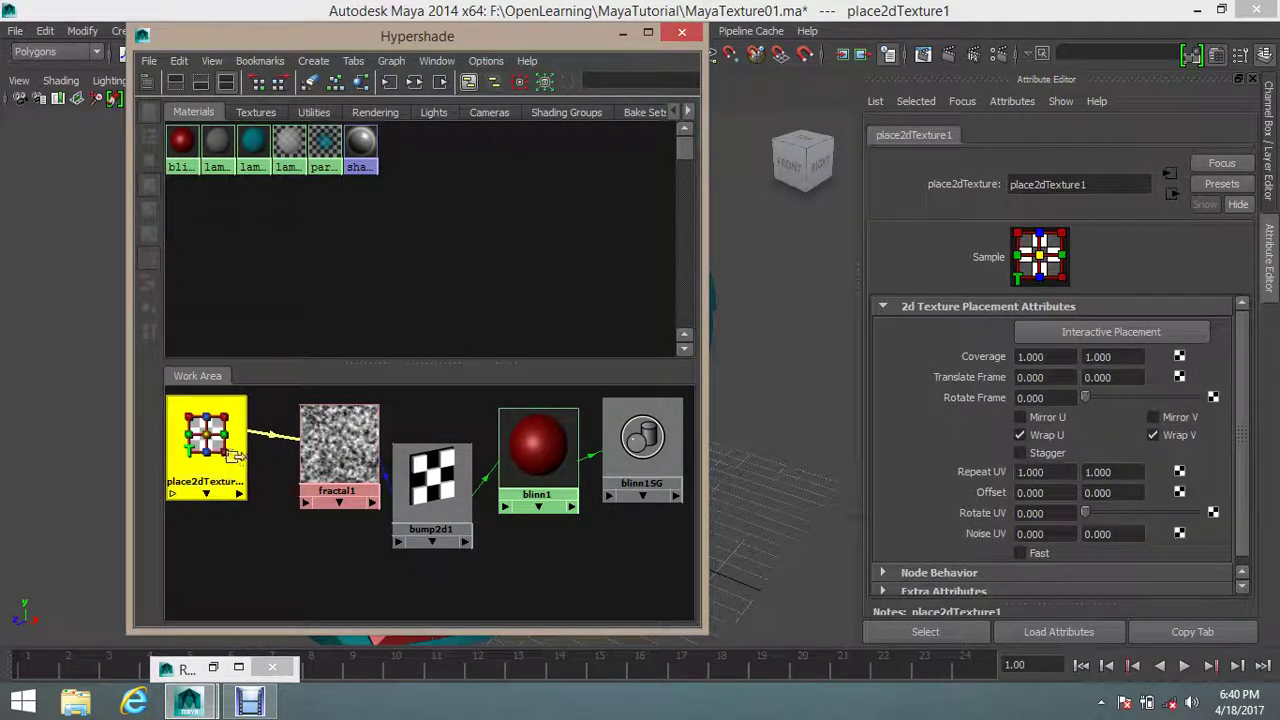
click(923, 56)
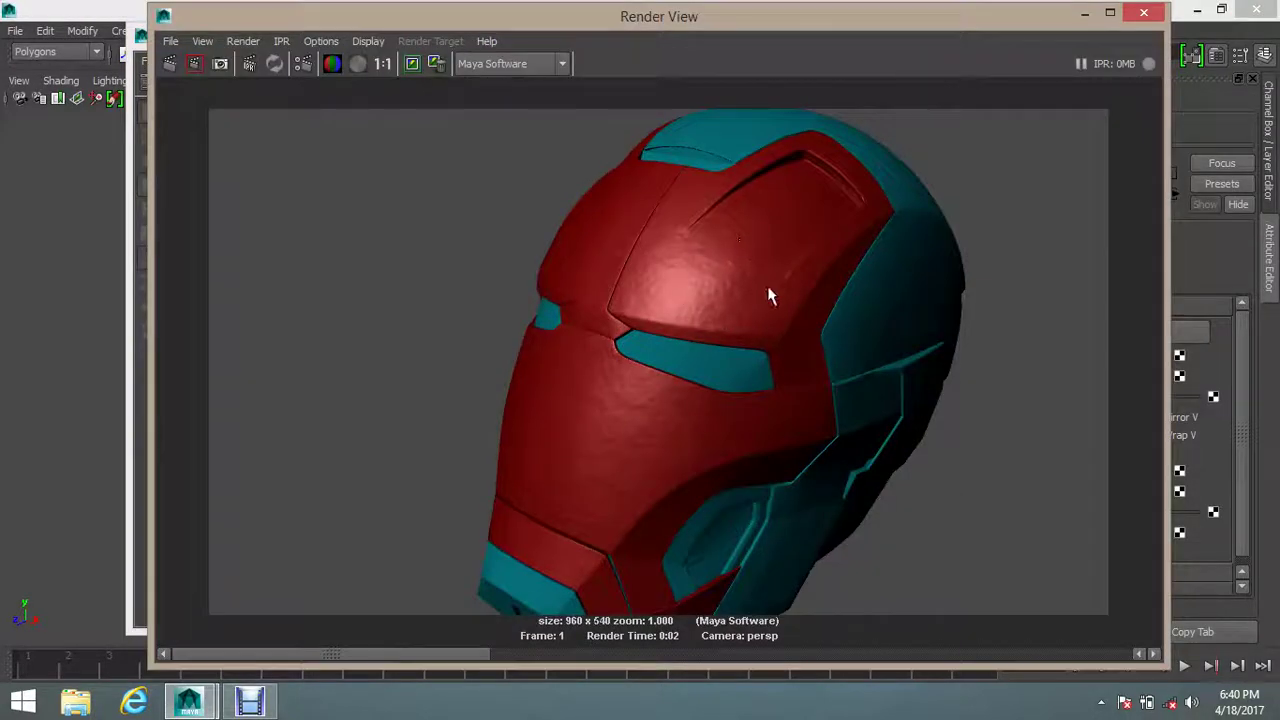
click(1084, 14)
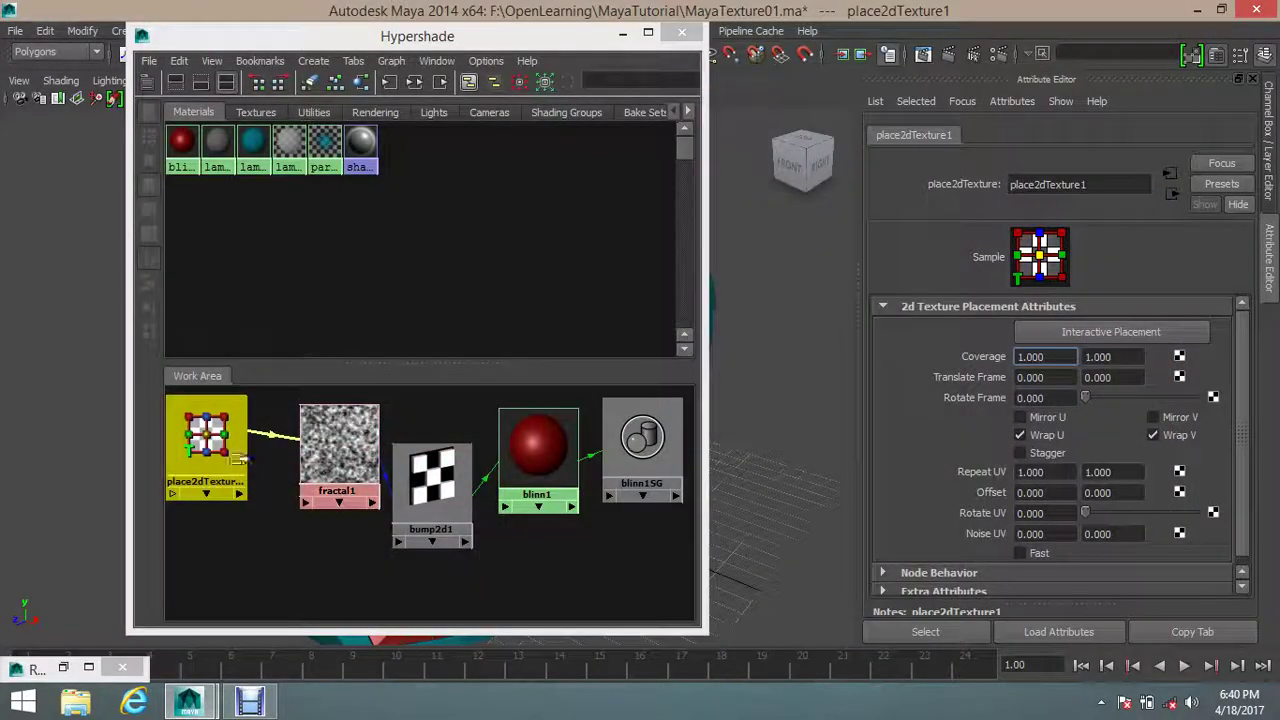
Step: Try a place2dTexture1 Coverage of 10 by 10
click(1030, 356)
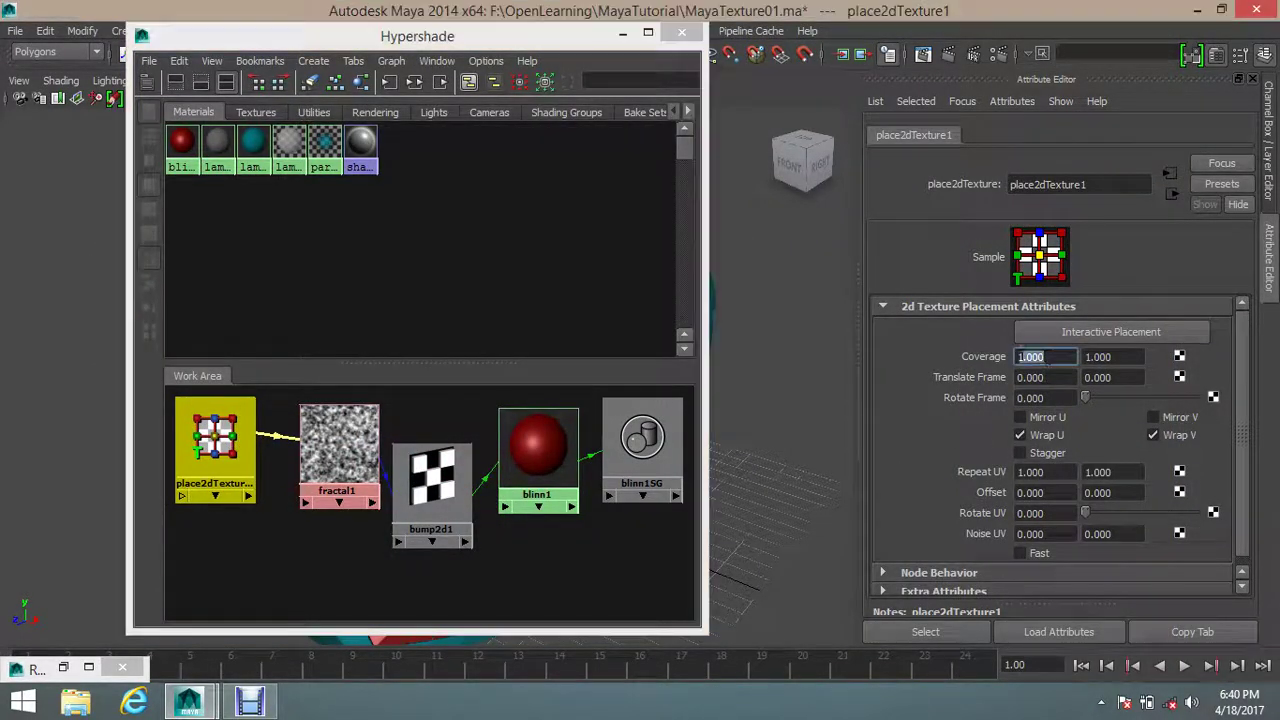
click(1108, 357)
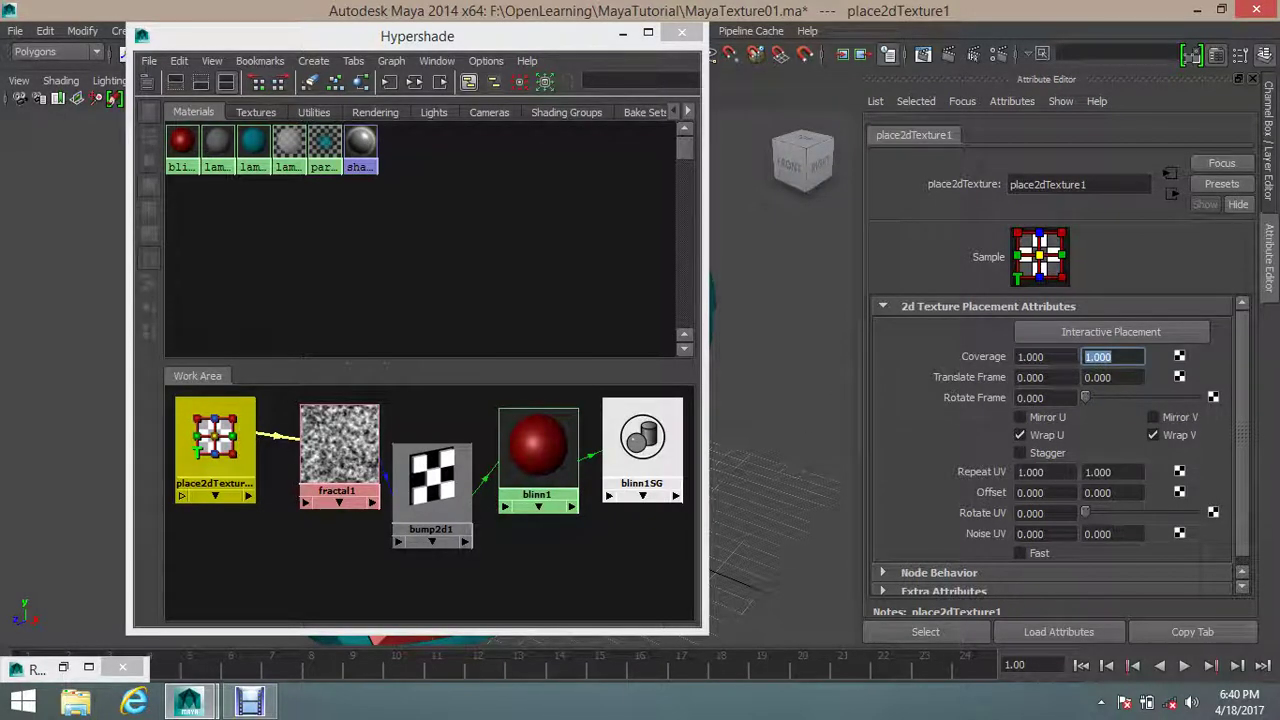
click(986, 358)
text(10)
key(Tab)
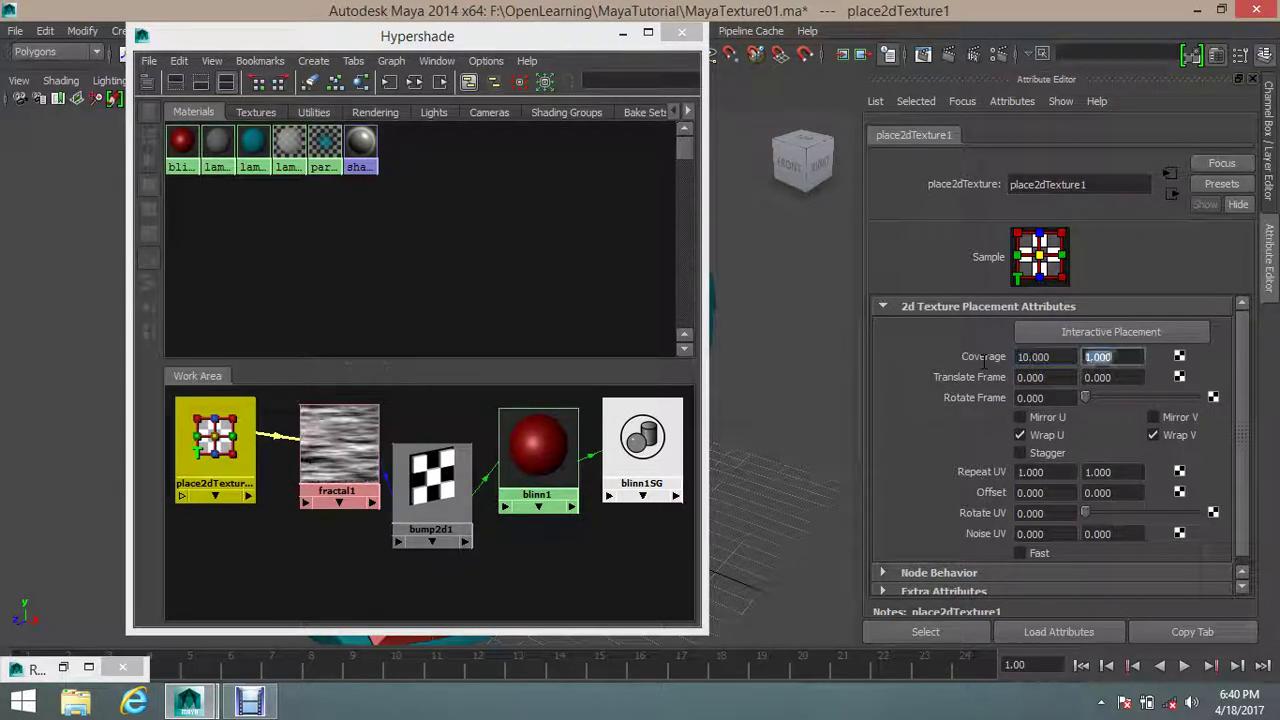
text(10)
key(Tab)
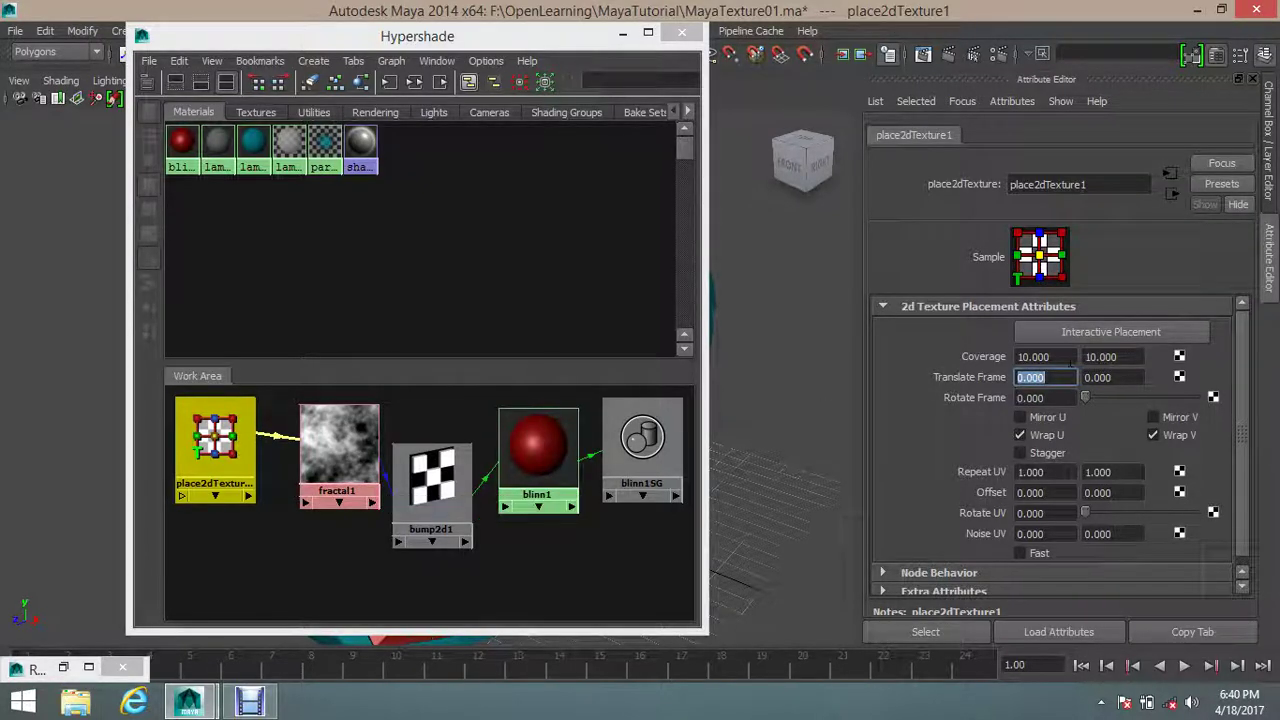
Step: Reset Coverage to 1 by 1 and move the Hypershade aside to reveal the helmet
click(1040, 357)
text(1)
key(Tab)
text(1)
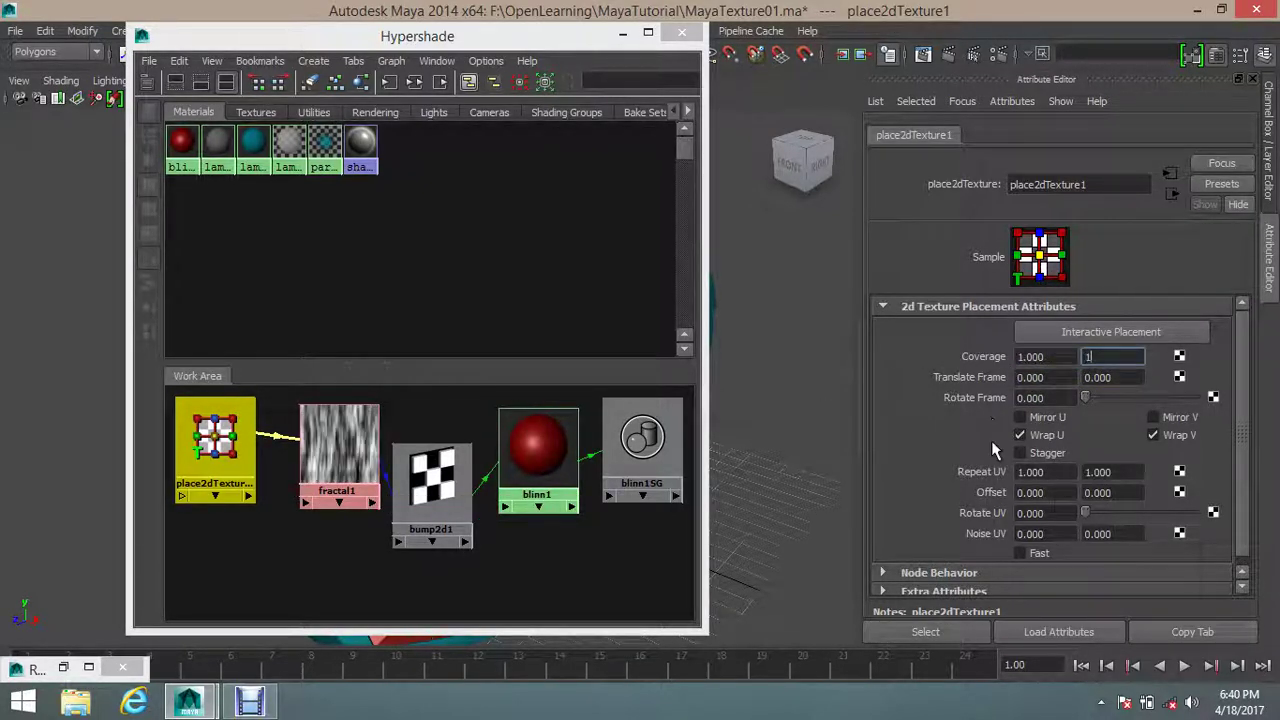
click(1061, 478)
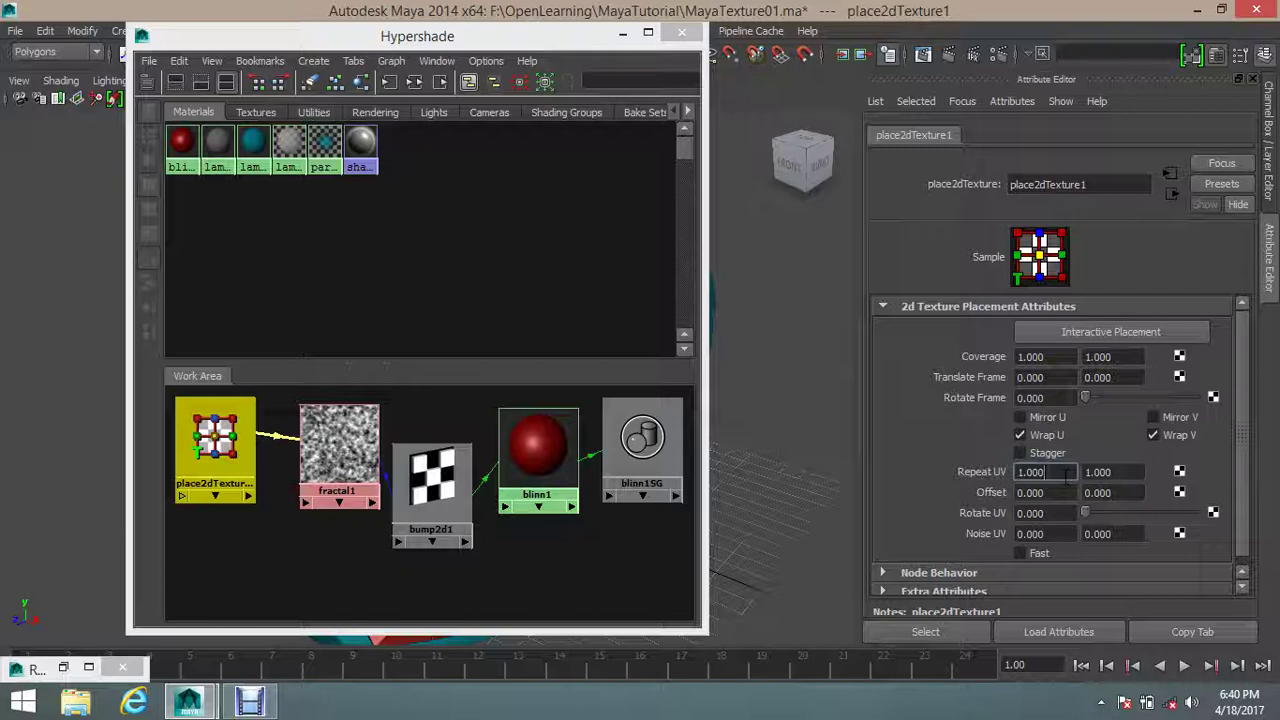
drag(400, 36, 790, 136)
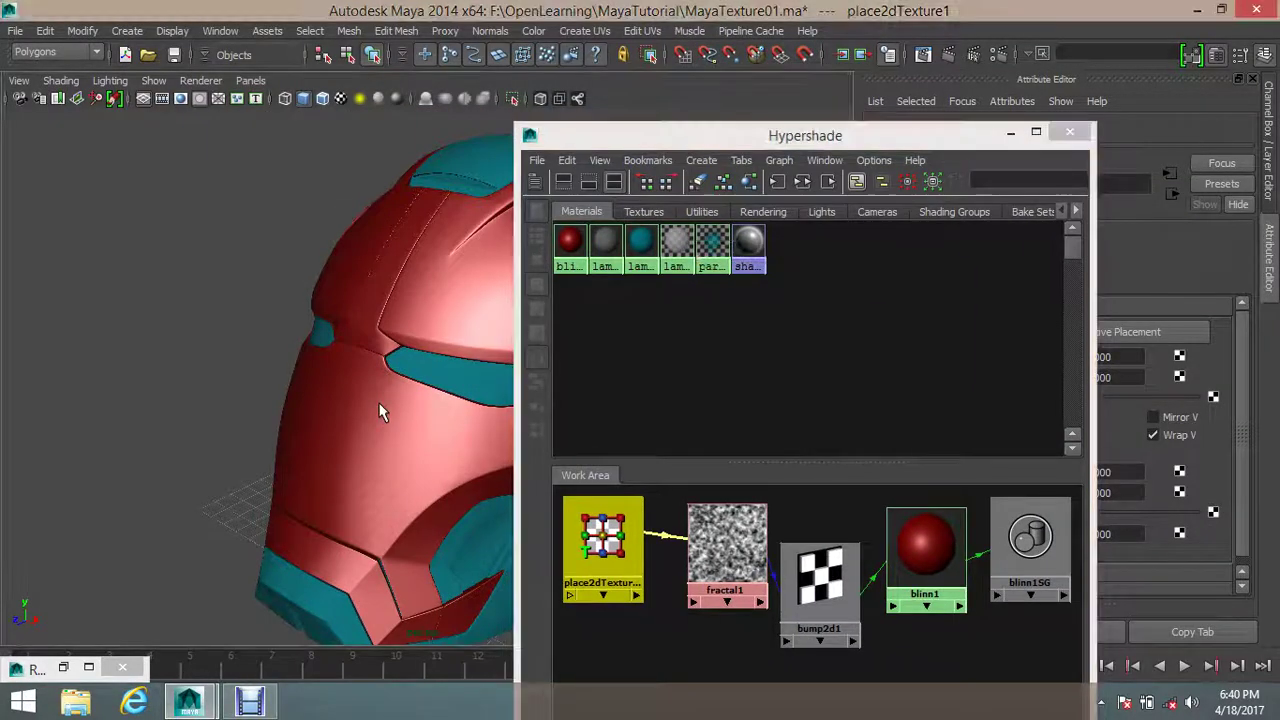
click(220, 31)
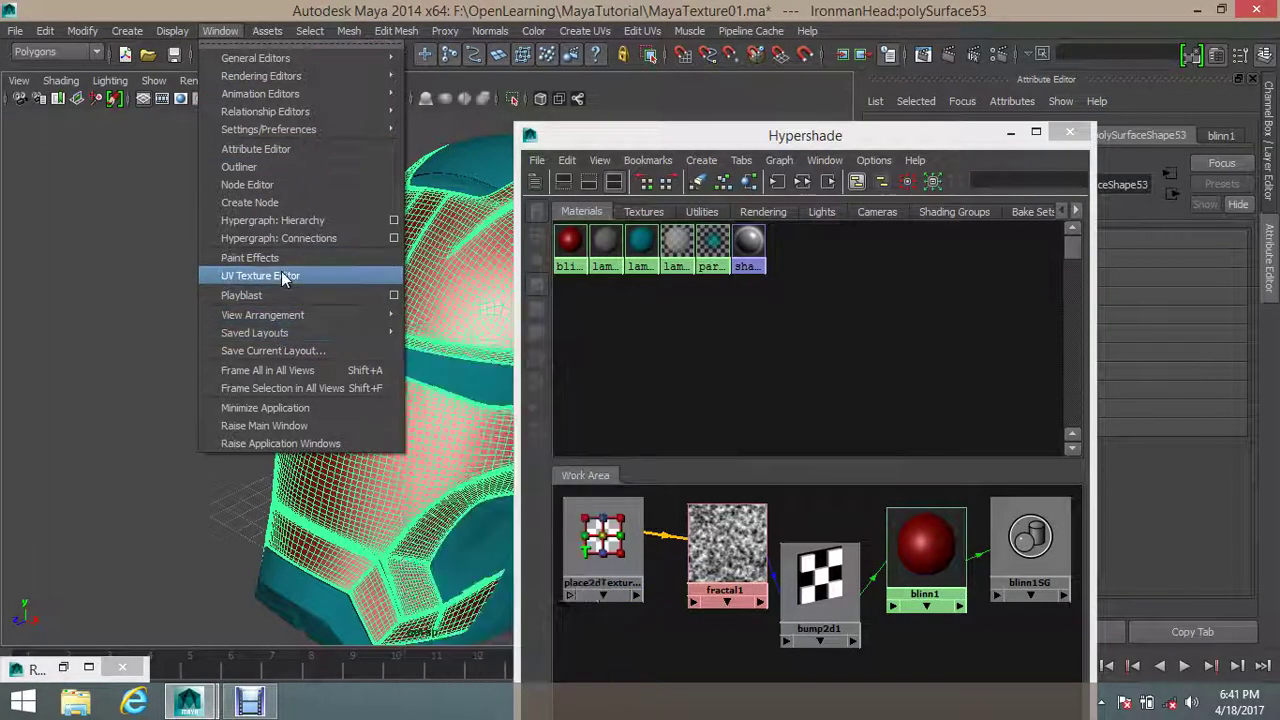
click(281, 274)
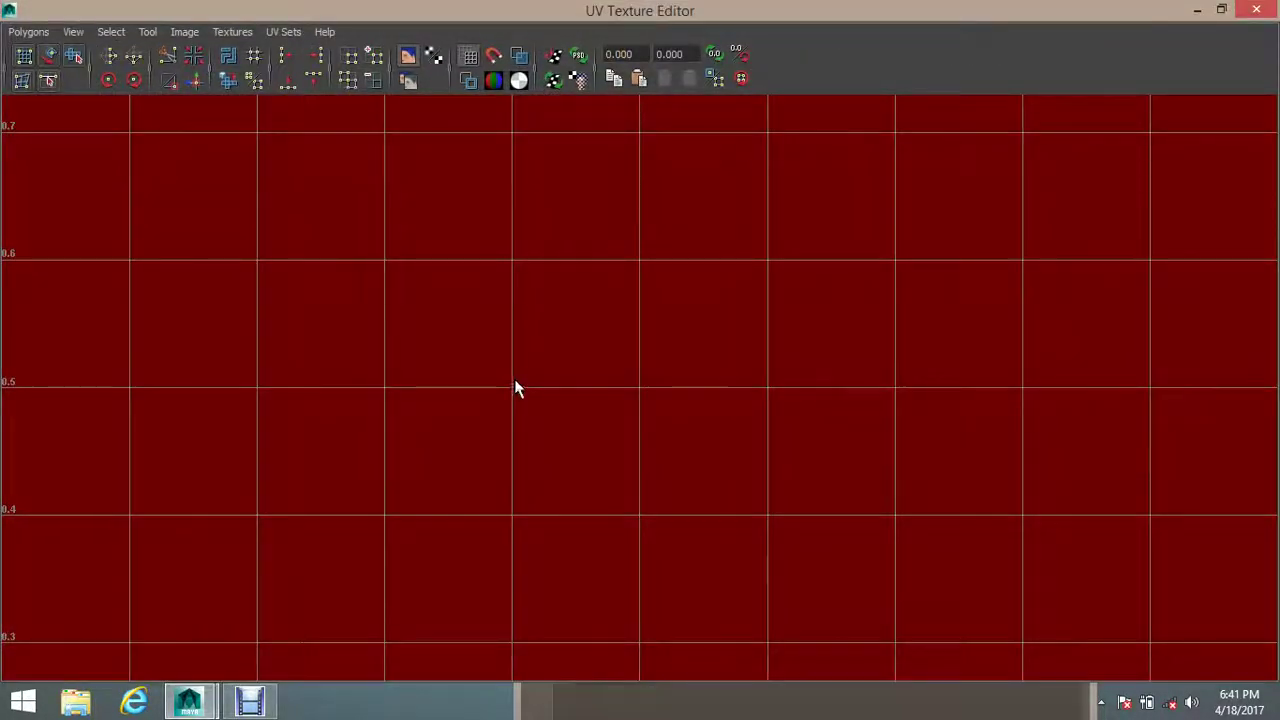
scroll(531, 408, down, 1)
scroll(531, 408, down, 2)
scroll(532, 408, down, 2)
scroll(532, 408, down, 1)
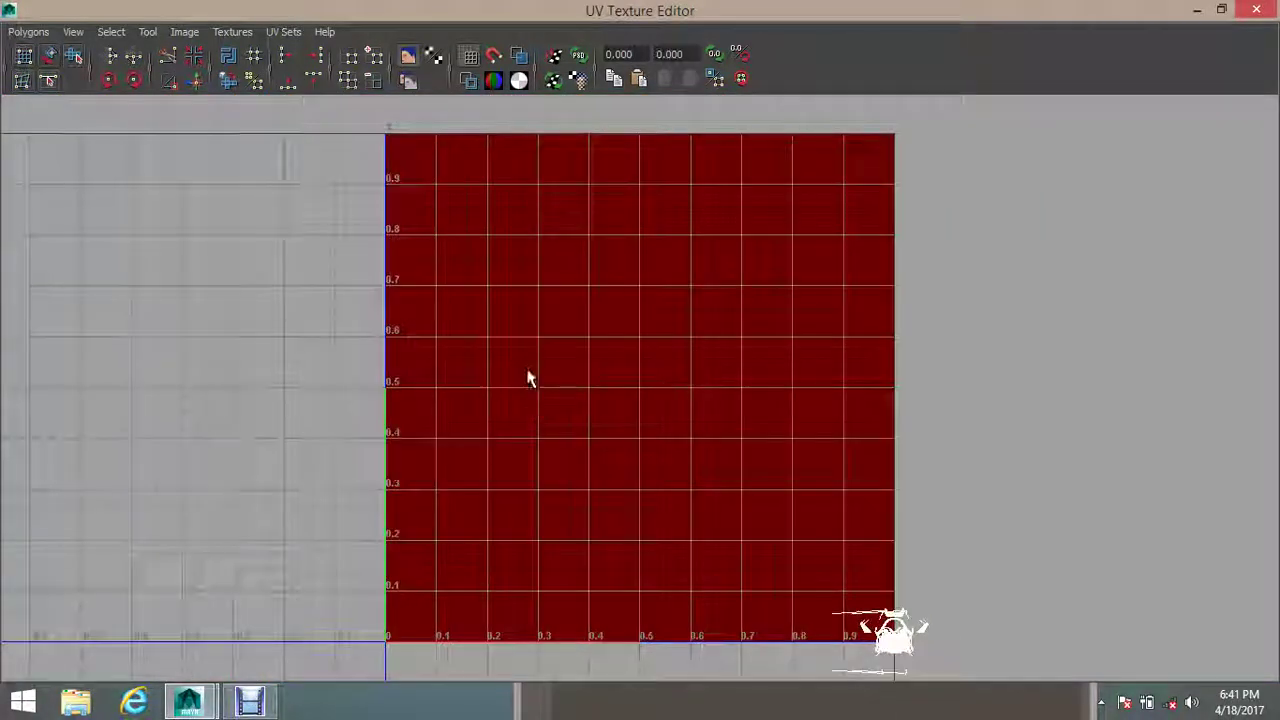
scroll(528, 377, down, 2)
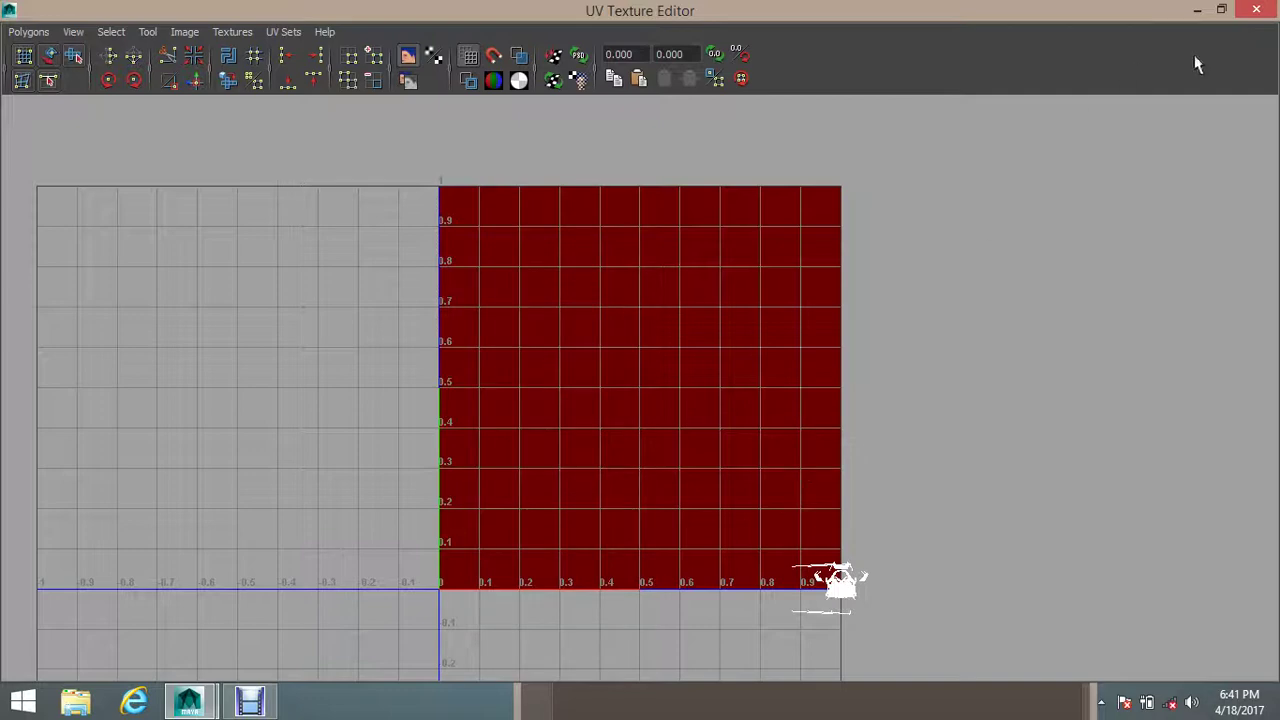
click(1256, 10)
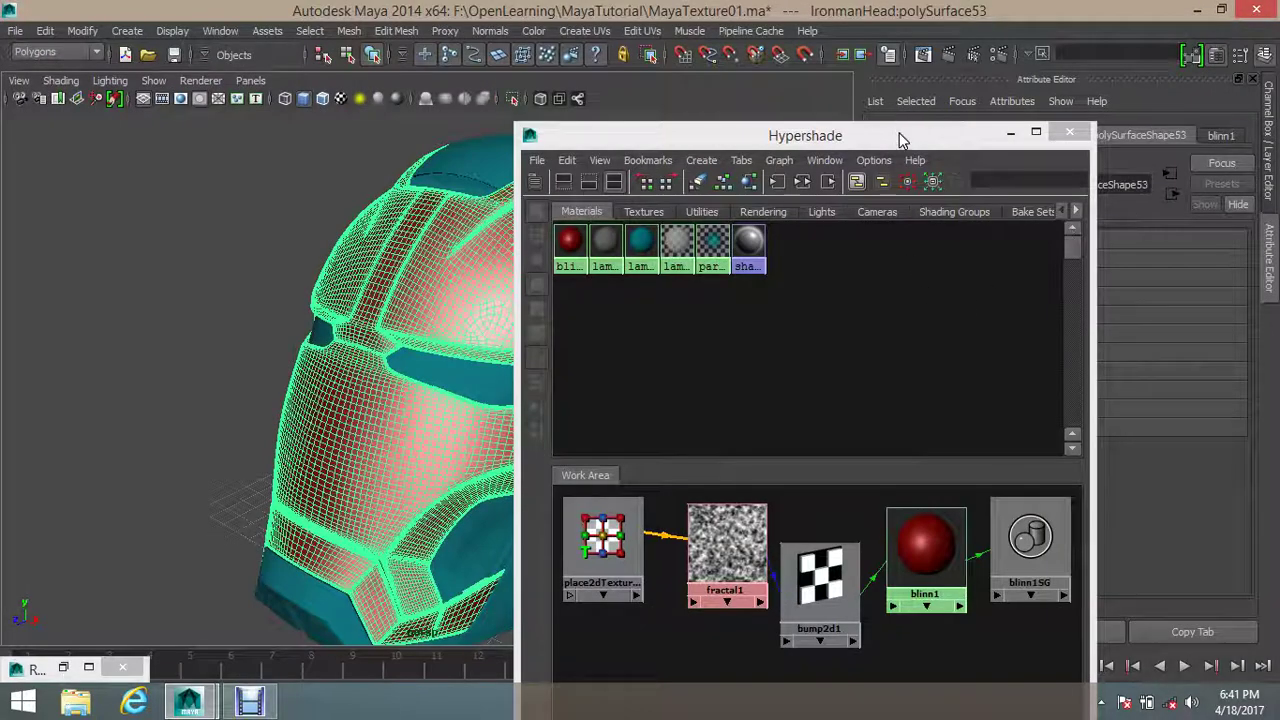
Step: Select place2dTexture1 and set its Repeat UV to 4 by 4
drag(898, 138, 666, 136)
click(495, 545)
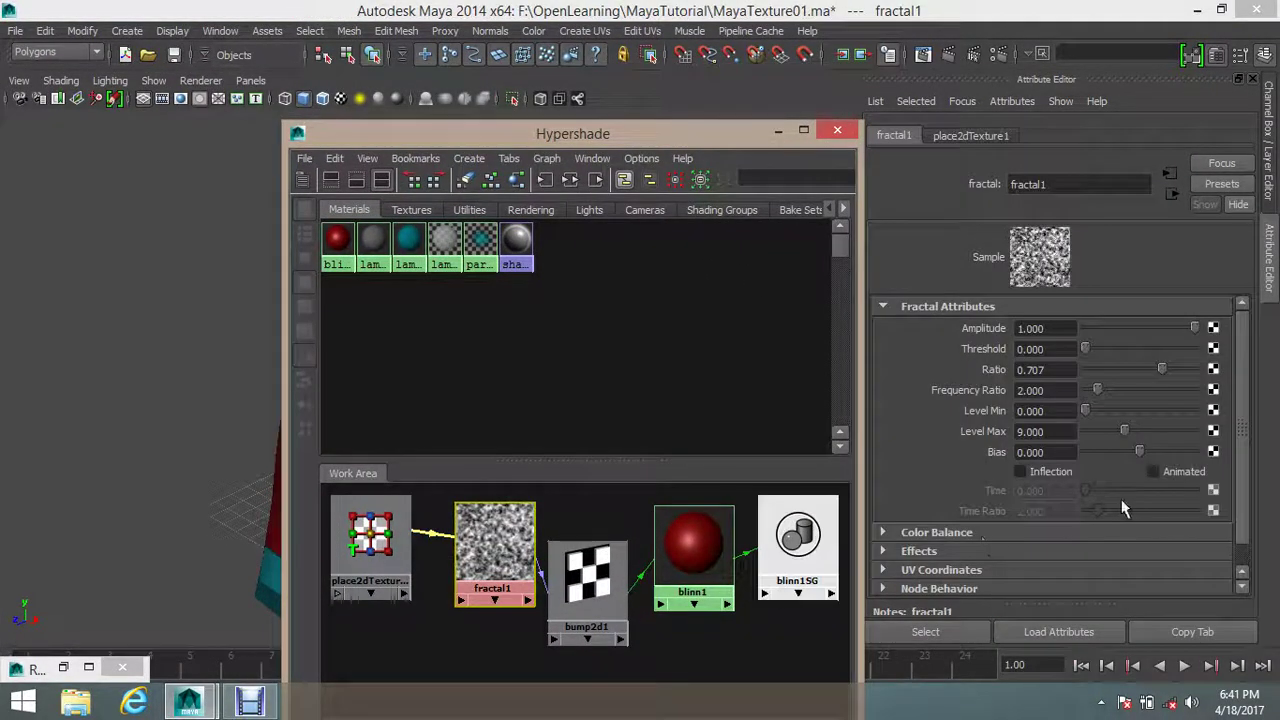
click(583, 573)
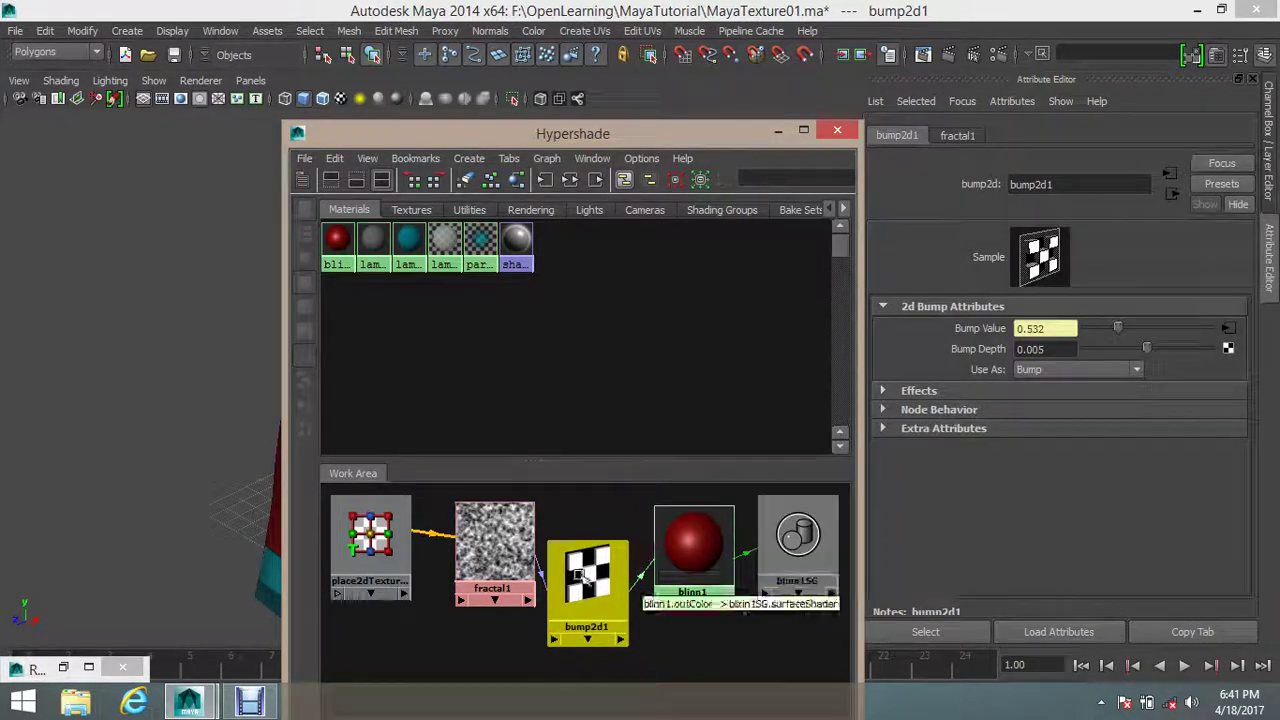
click(370, 535)
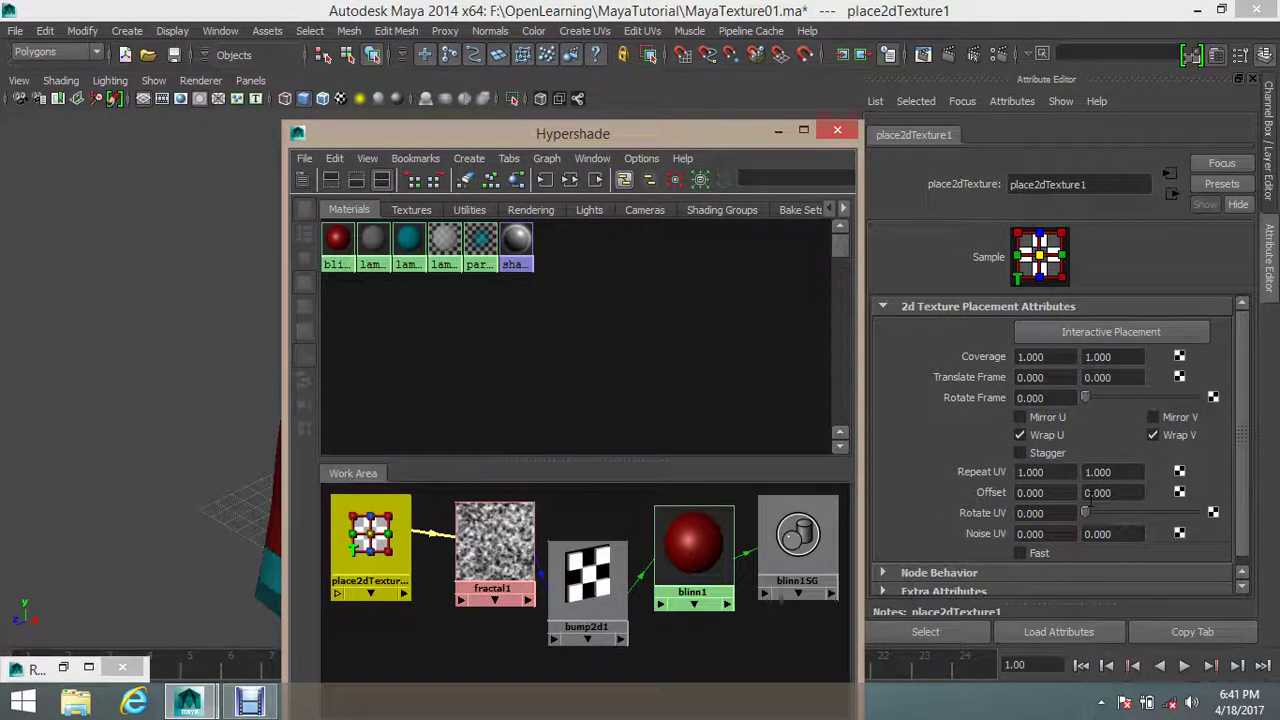
double_click(1030, 472)
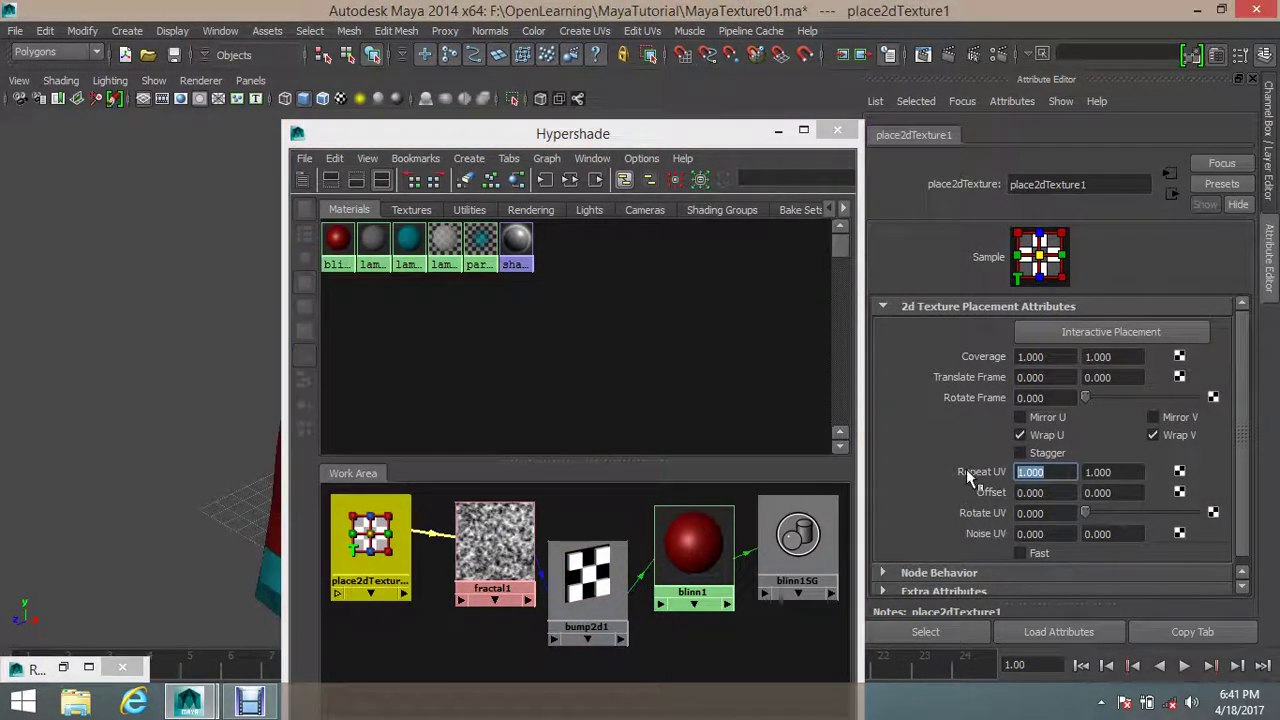
text(4)
key(Tab)
text(4)
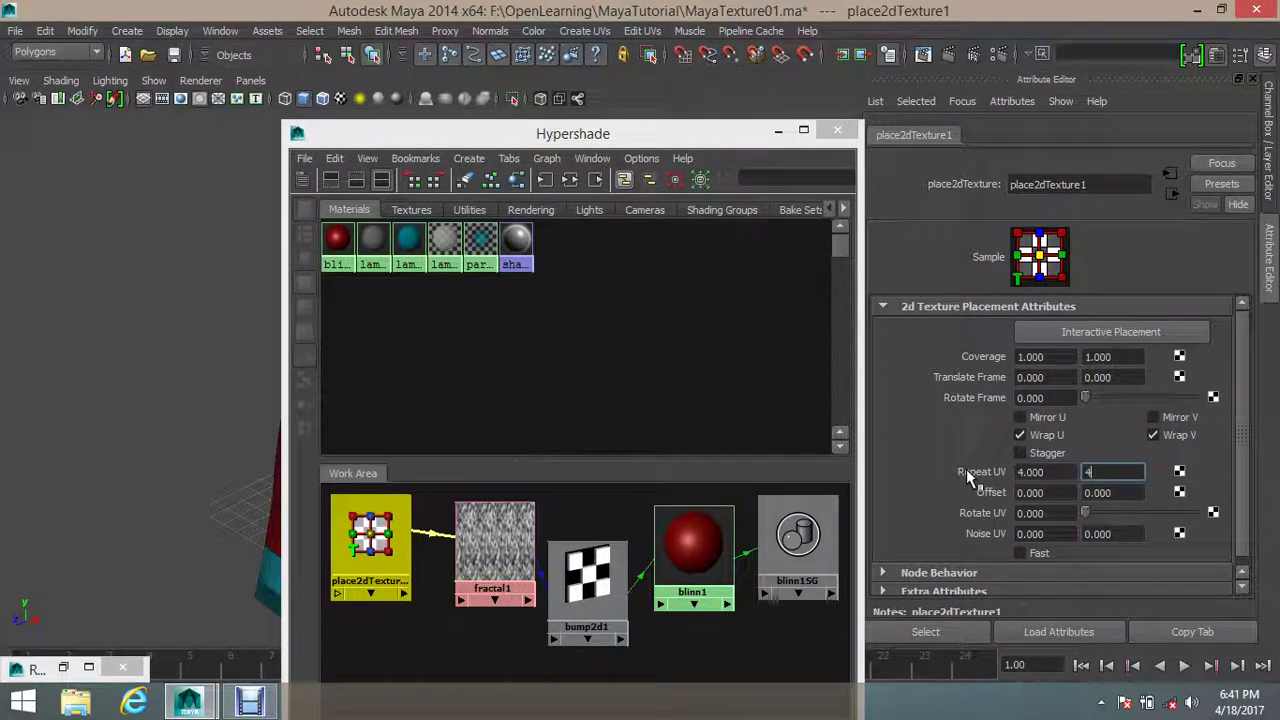
key(Tab)
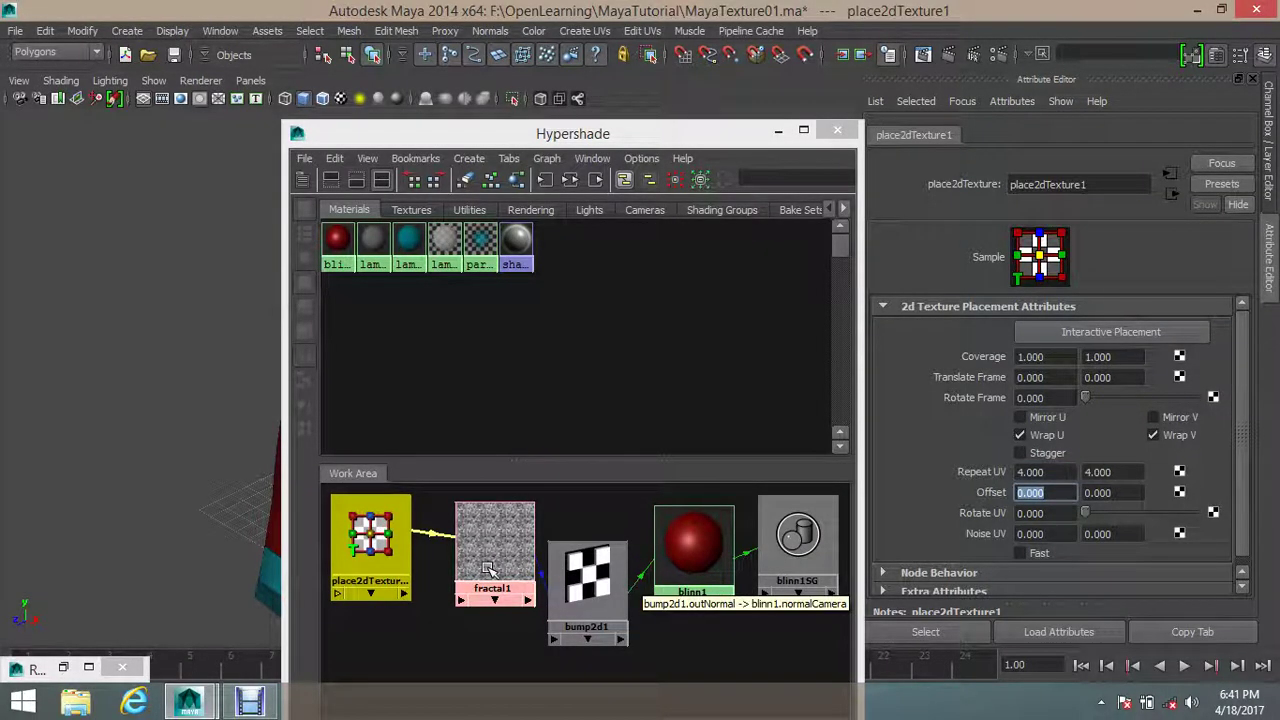
Step: Preview the tiled fractal, then raise place2dTexture1 Repeat UV to 6 by 6
scroll(484, 562, up, 1)
scroll(484, 562, up, 1)
click(484, 570)
scroll(440, 565, up, 2)
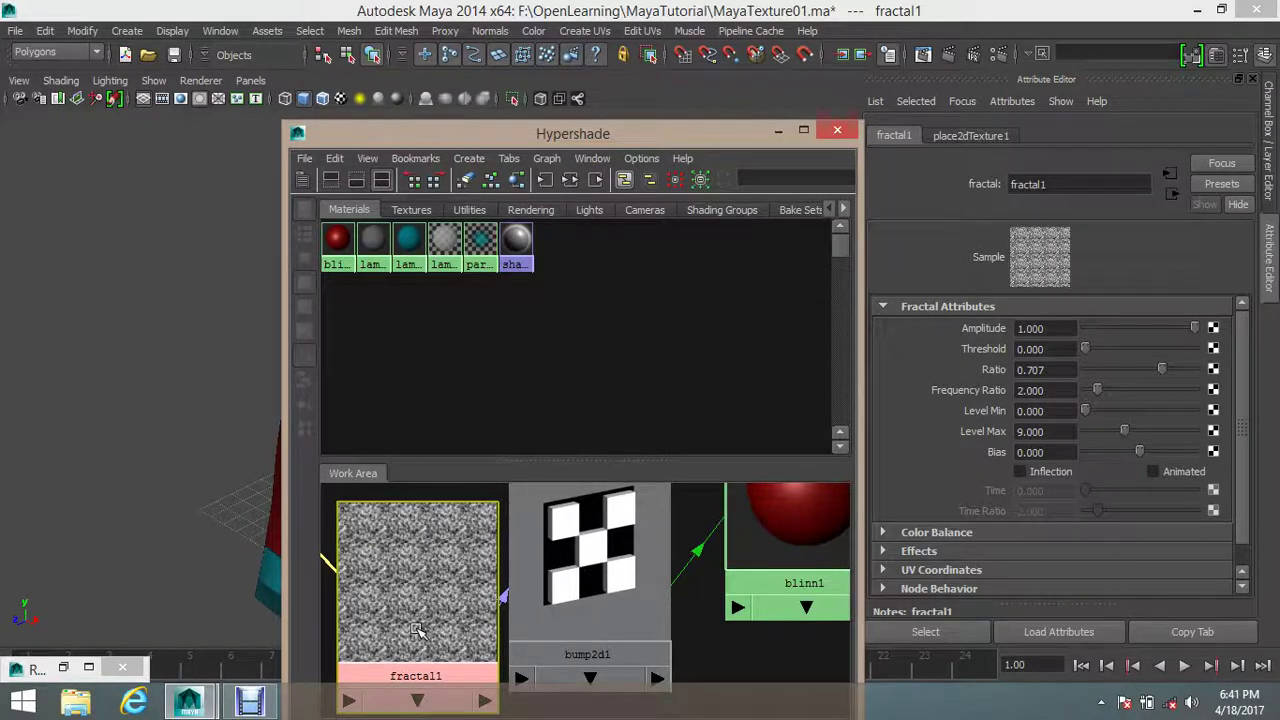
scroll(472, 590, down, 2)
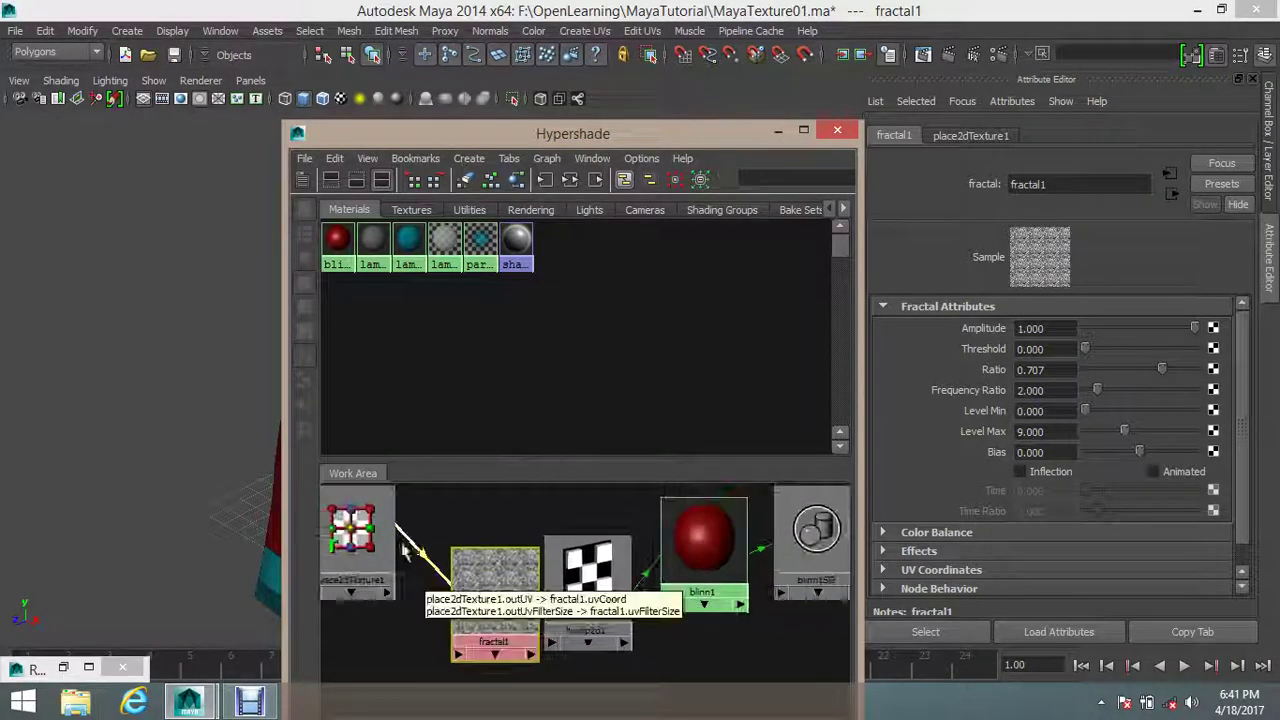
click(352, 540)
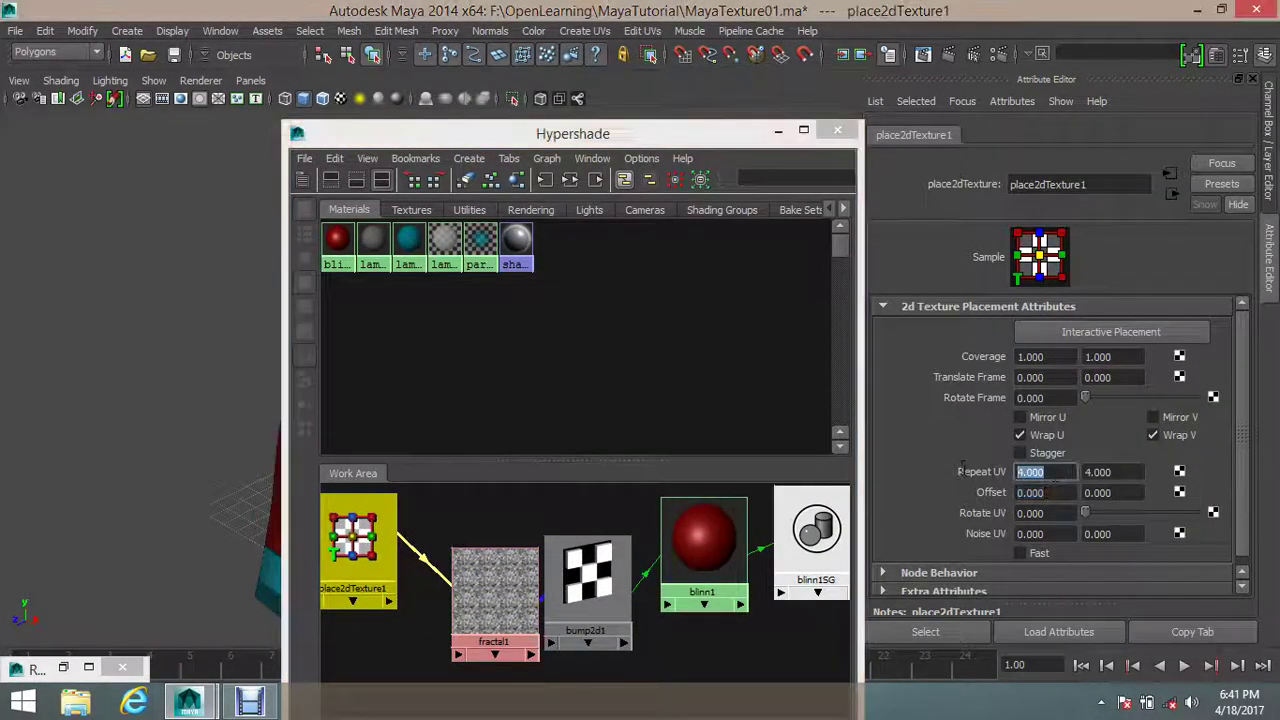
text(6)
key(Tab)
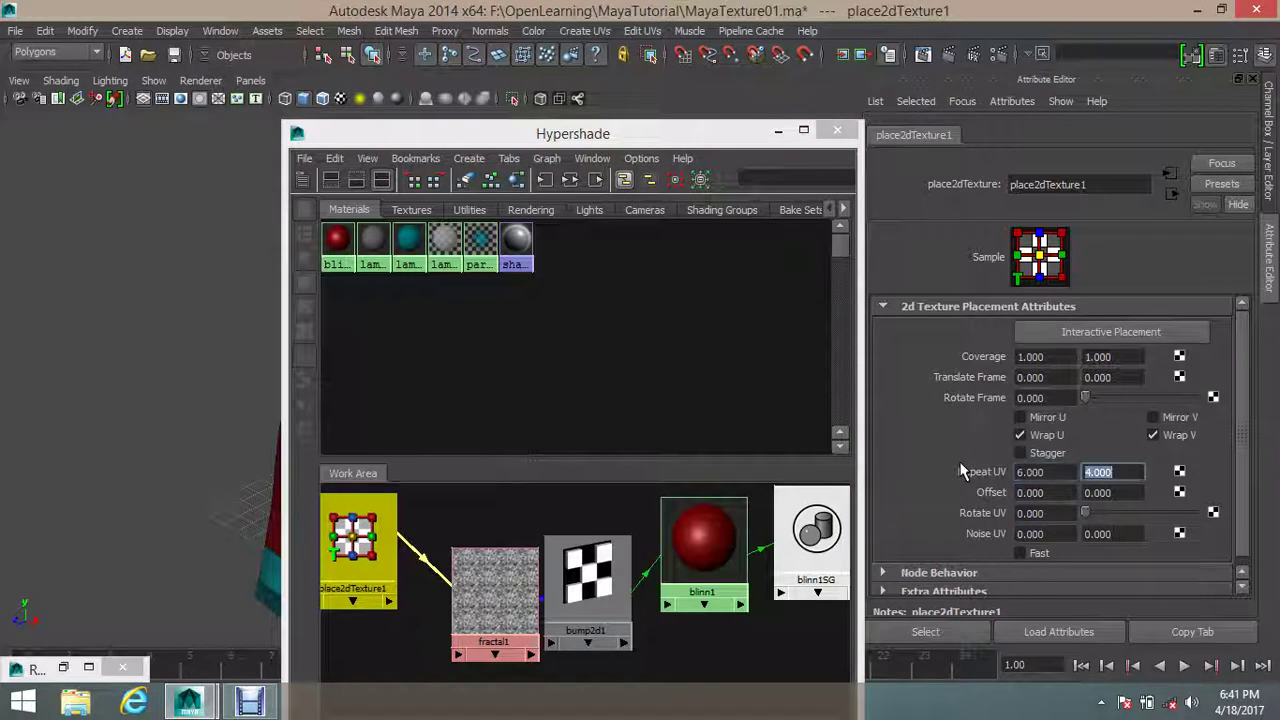
text(6)
key(Tab)
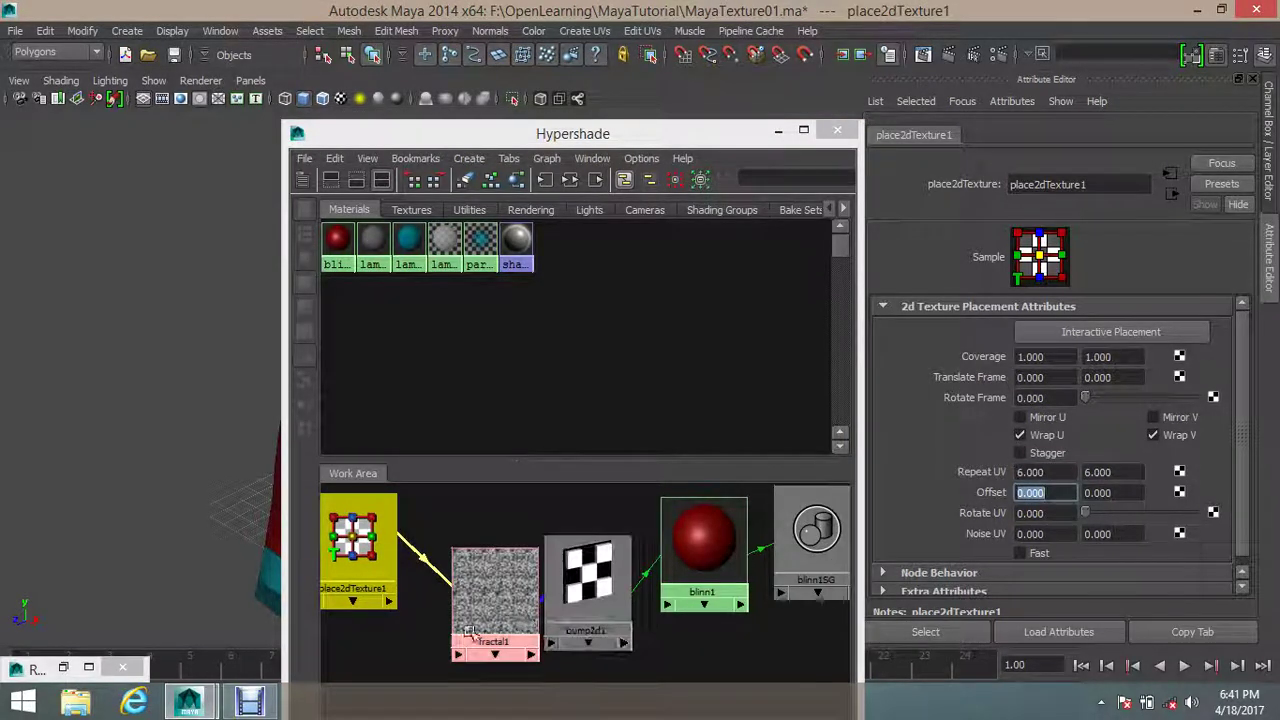
Step: Hide the Hypershade and orbit to a more frontal view of the helmet
click(779, 131)
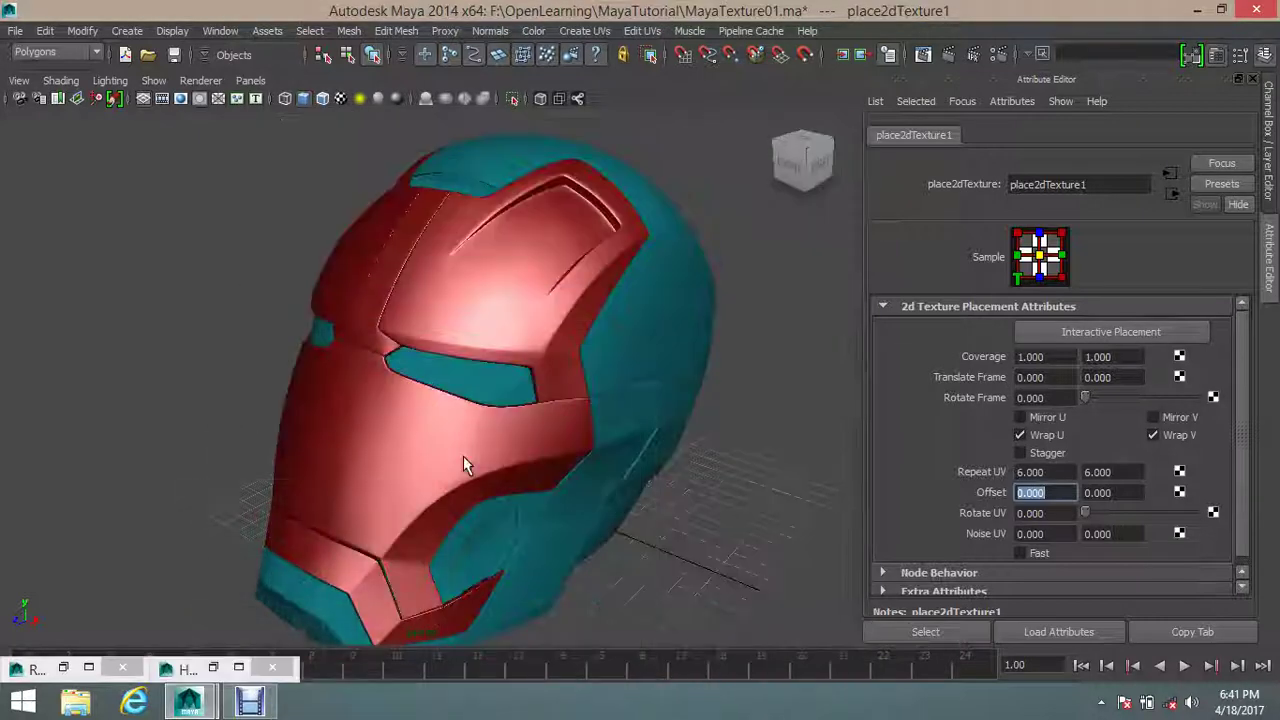
scroll(516, 430, up, 2)
scroll(612, 492, up, 2)
scroll(612, 492, down, 2)
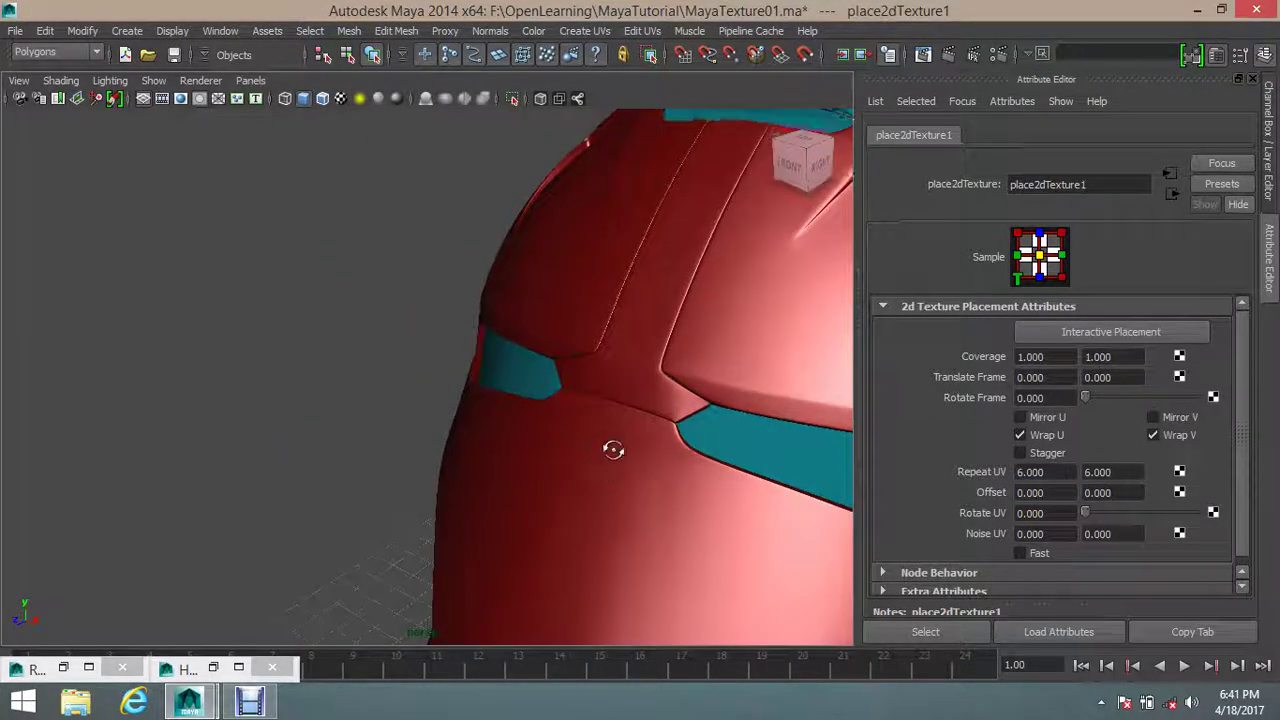
alt+drag(600, 443, 646, 449)
Step: Render a test frame showing the denser 6×6 bump, then set the render aside
click(922, 55)
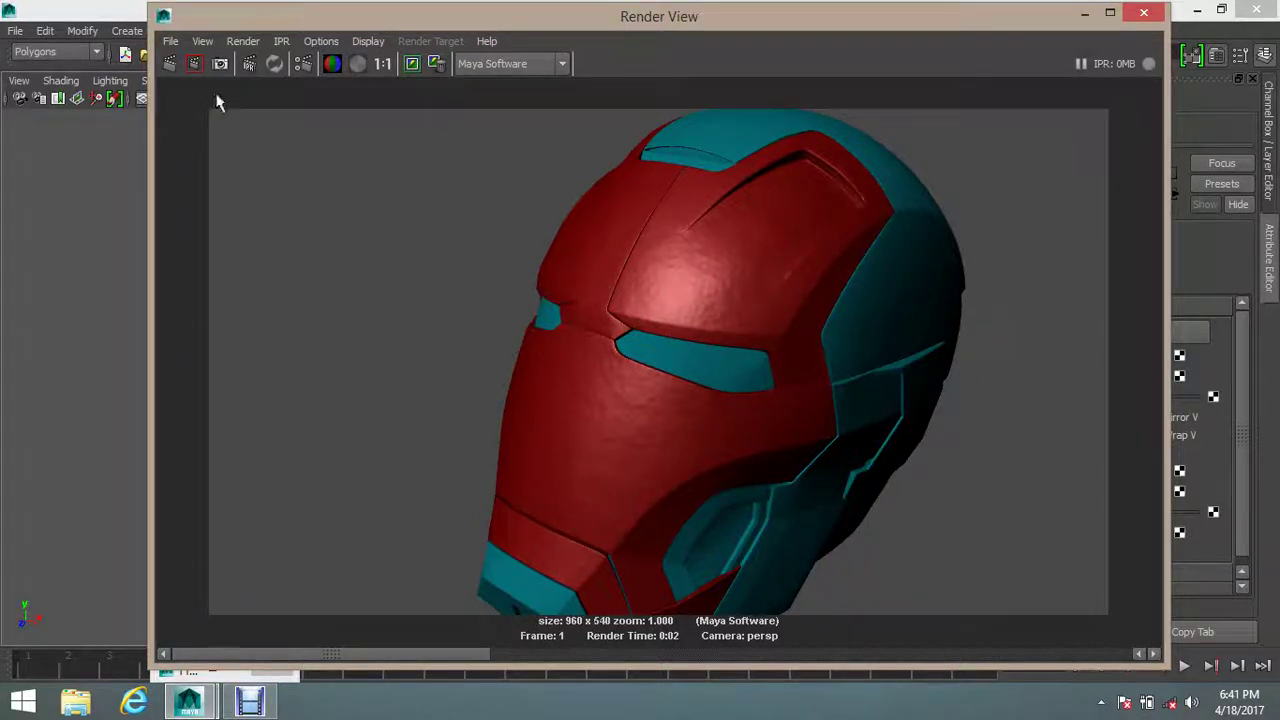
click(169, 63)
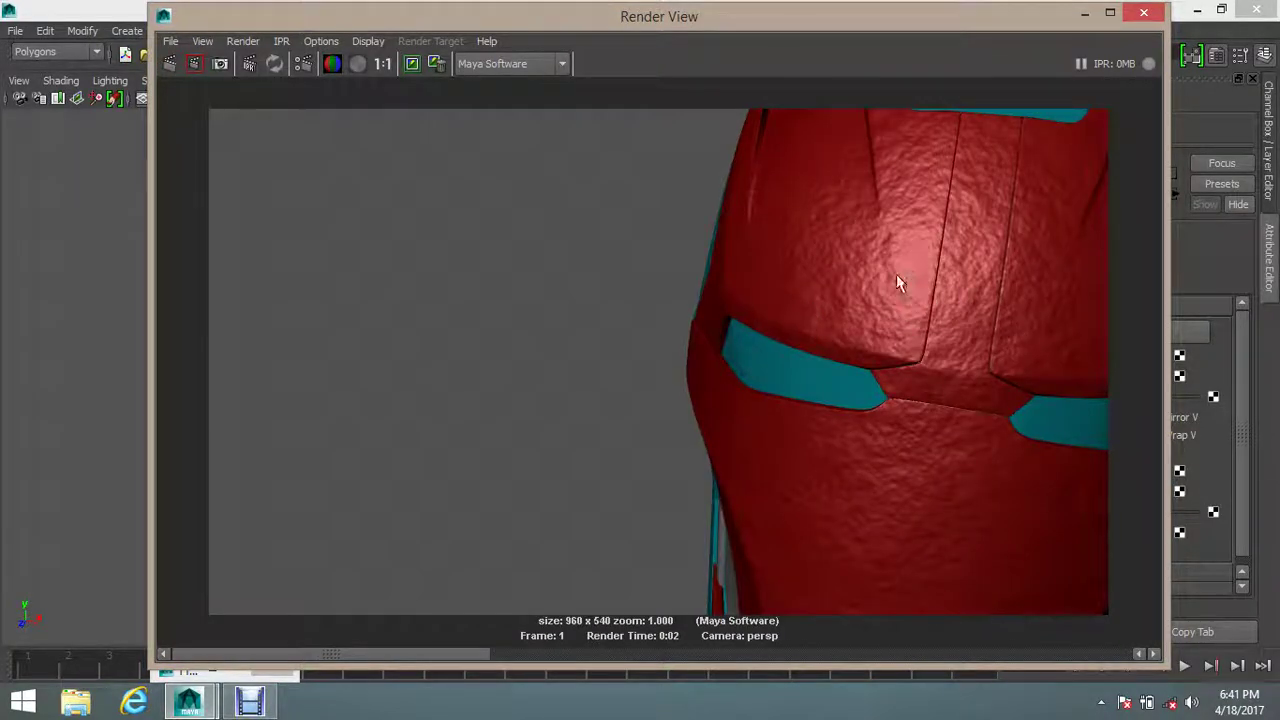
click(1085, 13)
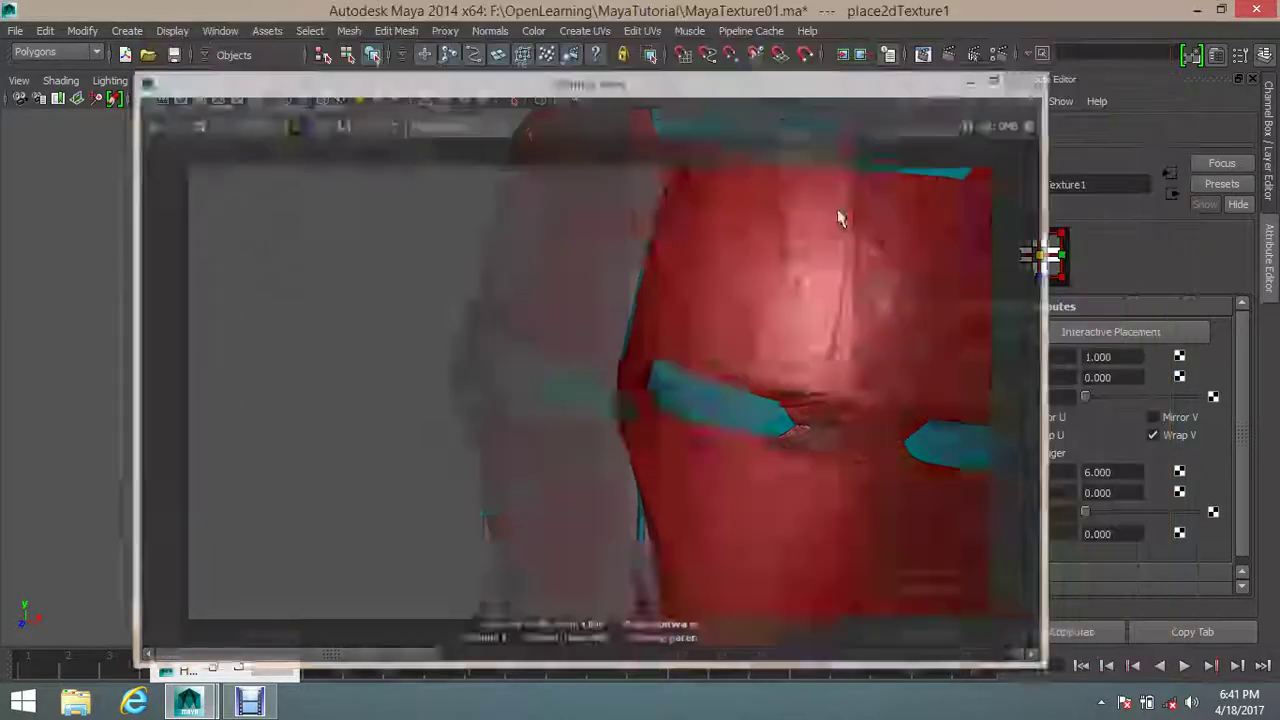
mouse_move(535, 440)
alt+mouse_down()
mouse_move(567, 494)
mouse_move(571, 449)
alt+mouse_up()
scroll(567, 494, up, 5)
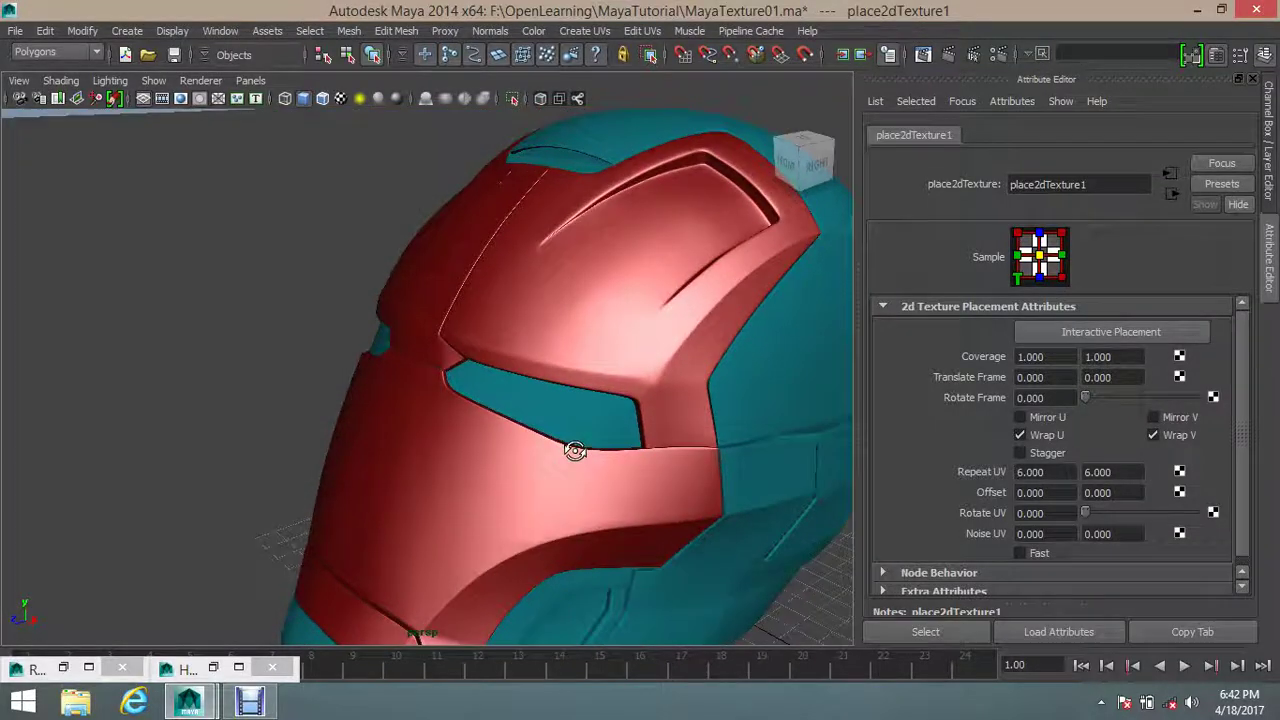